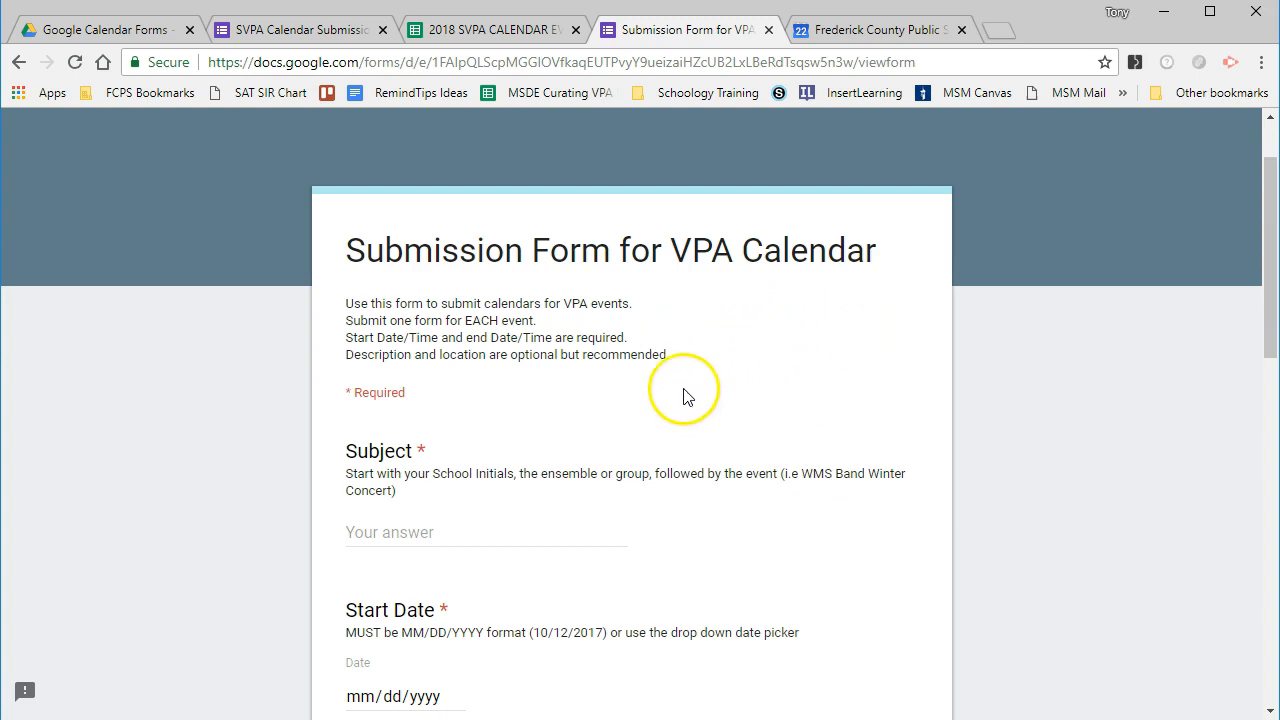
- Enter "Band Concert" as the event subject in the VPA calendar submission form
scroll(610, 425, "down", 1)
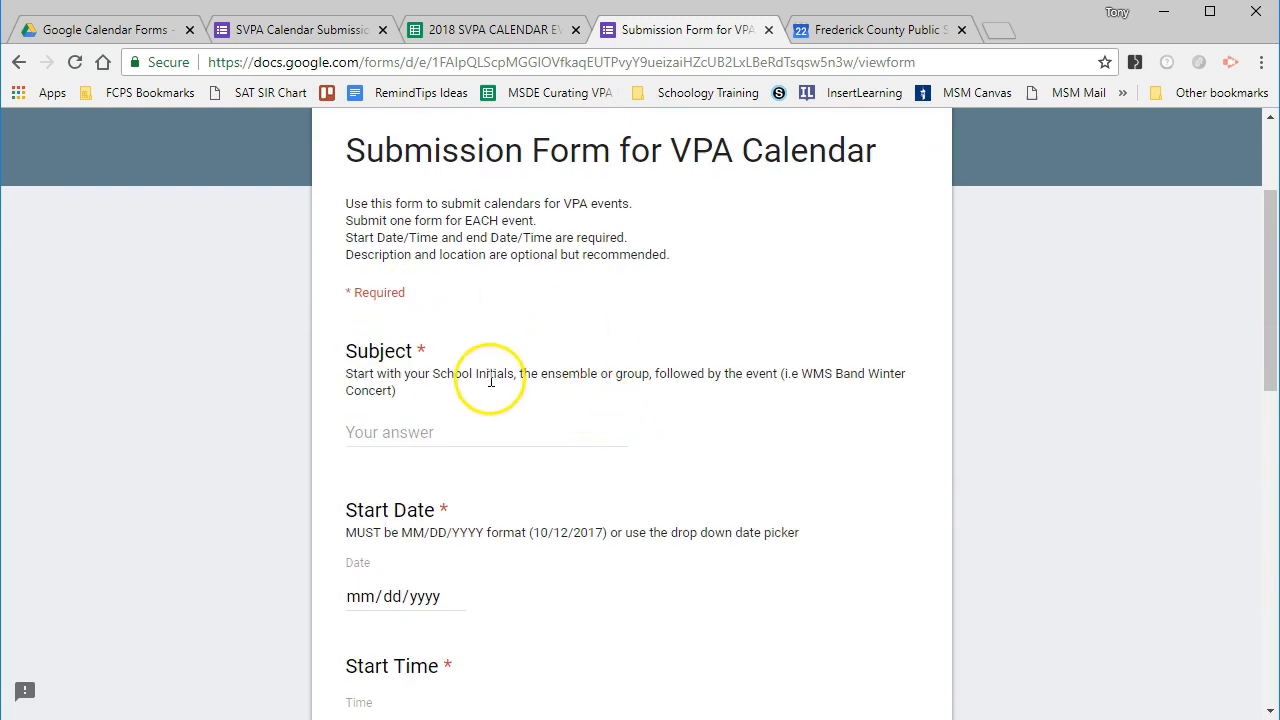
left_click(427, 431)
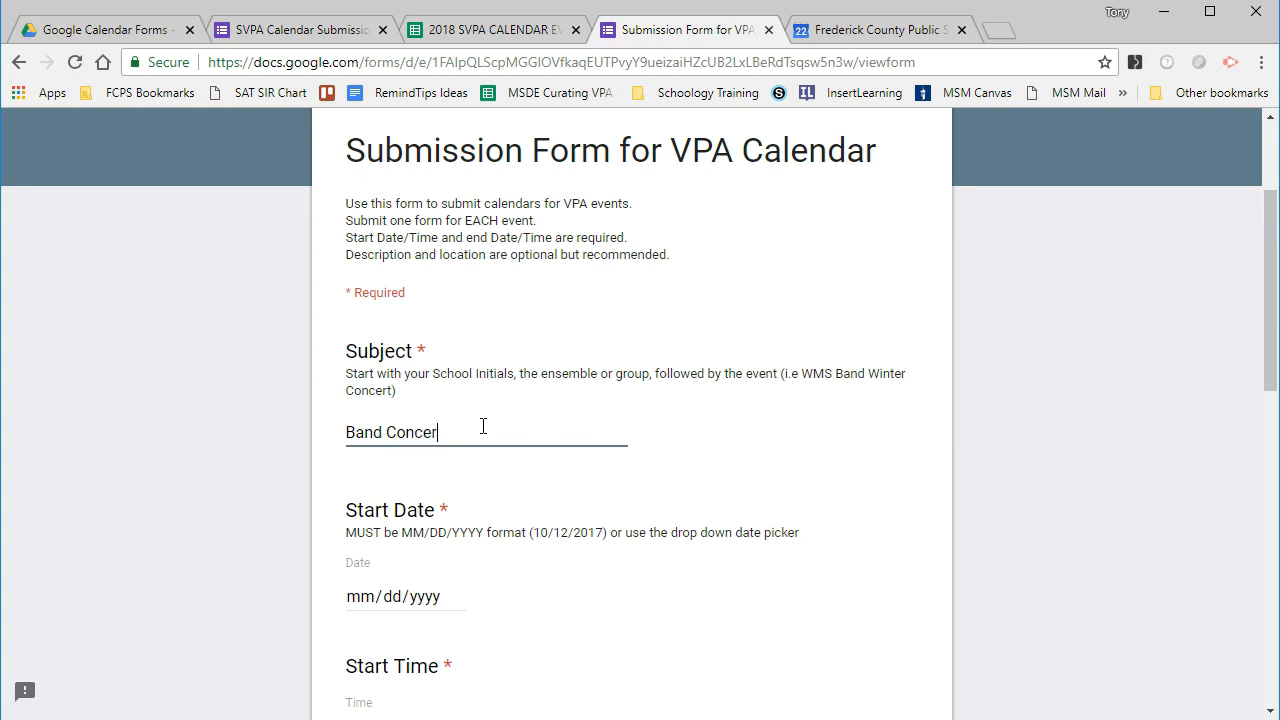
- Review the form's date and time fields and the End Date instruction about events spanning different dates
scroll(480, 436, "down", 1)
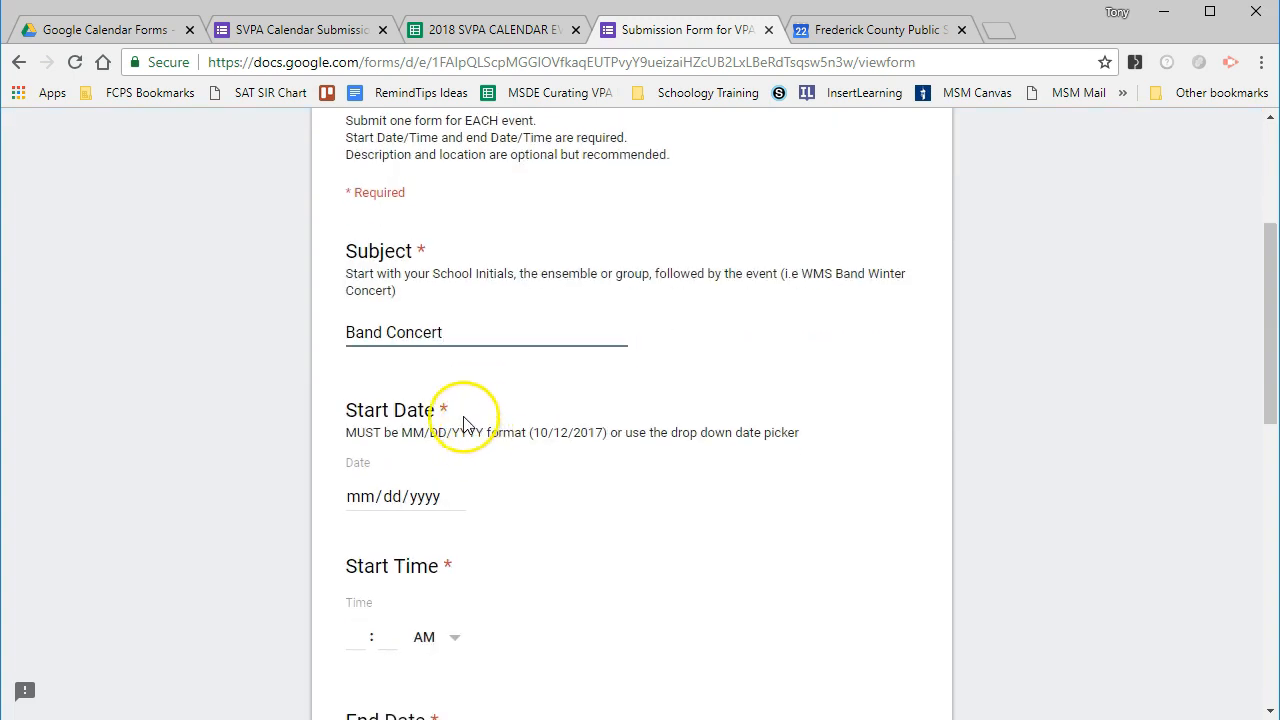
scroll(477, 448, "down", 1)
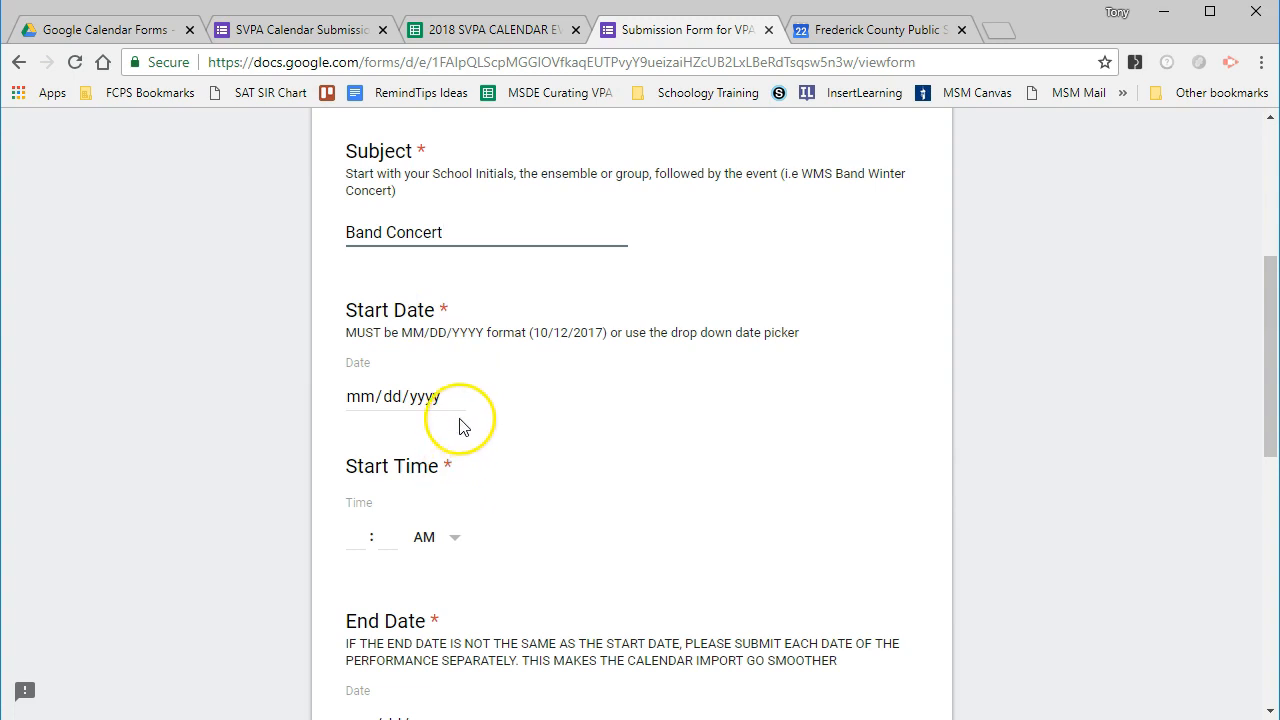
scroll(460, 420, "down", 2)
scroll(465, 413, "down", 2)
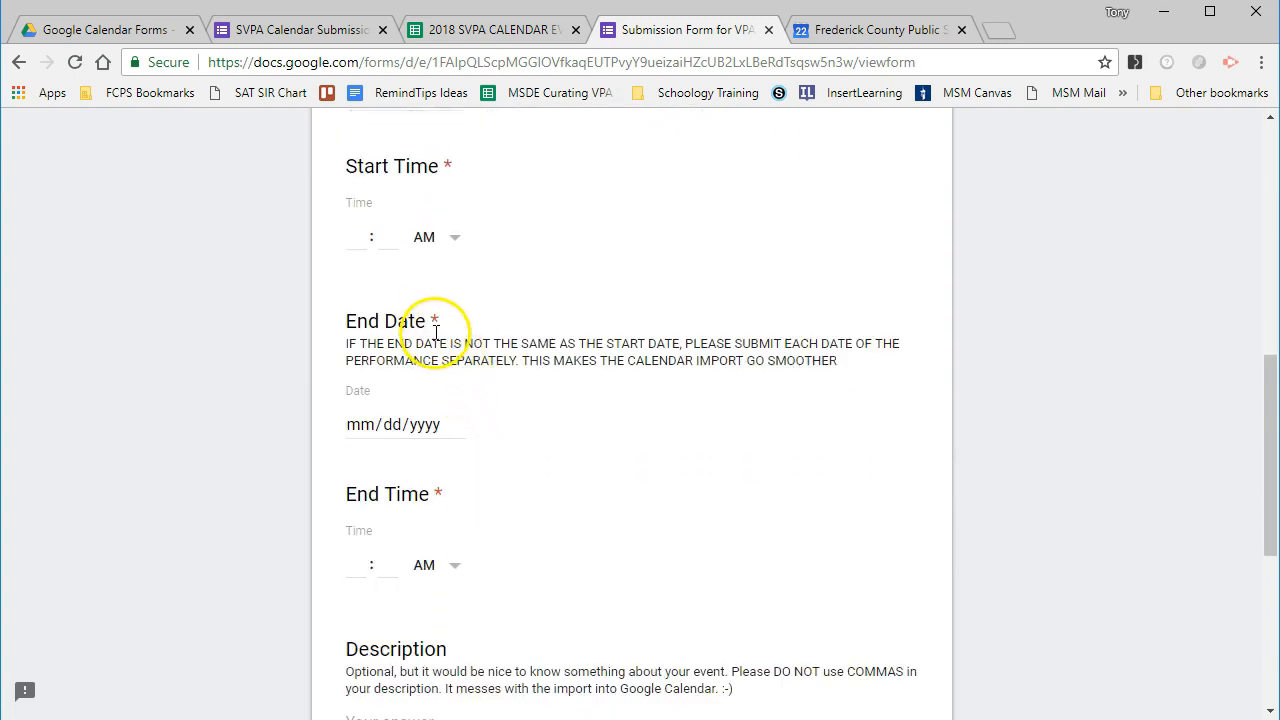
left_click_drag(343, 347, 826, 365)
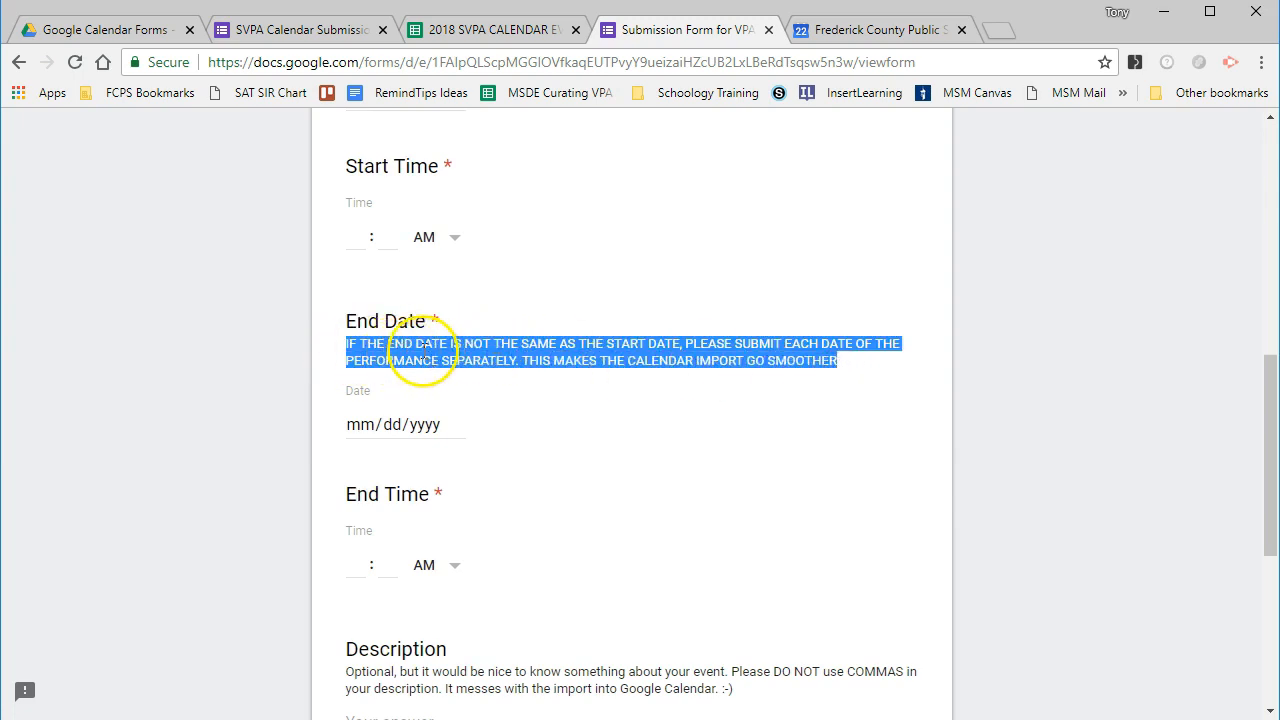
scroll(470, 340, "up", 1)
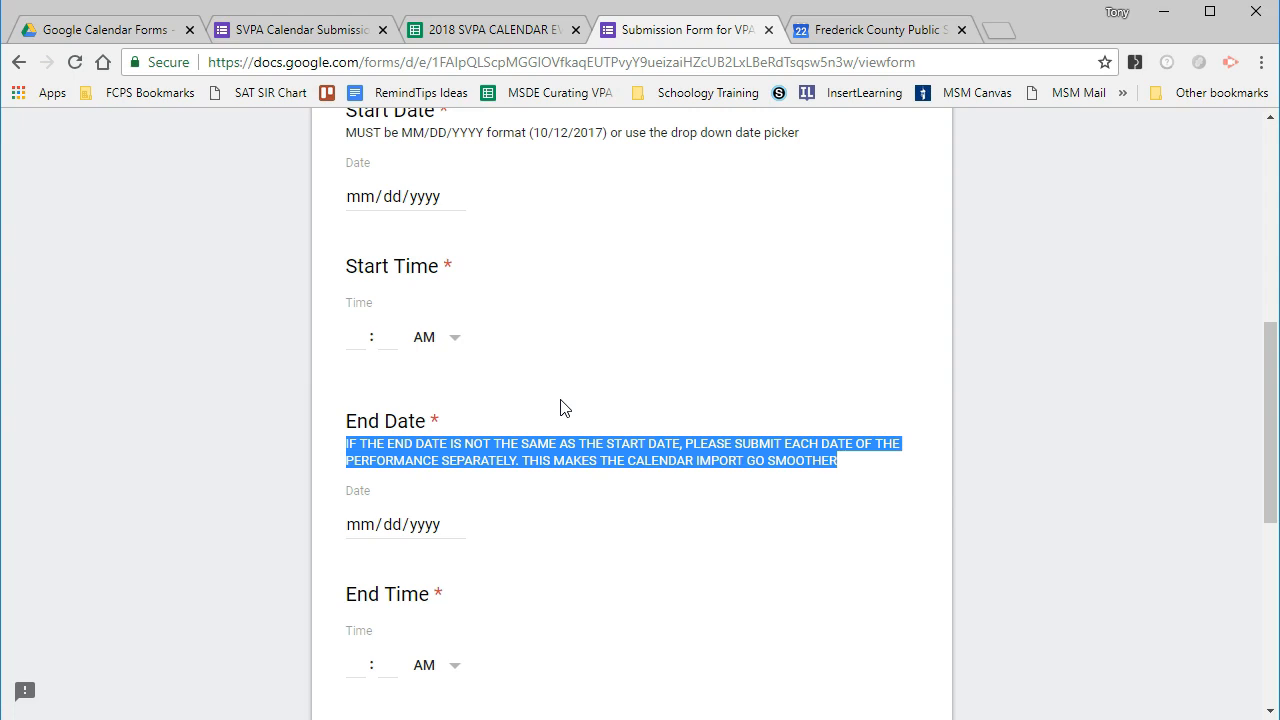
scroll(595, 430, "up", 4)
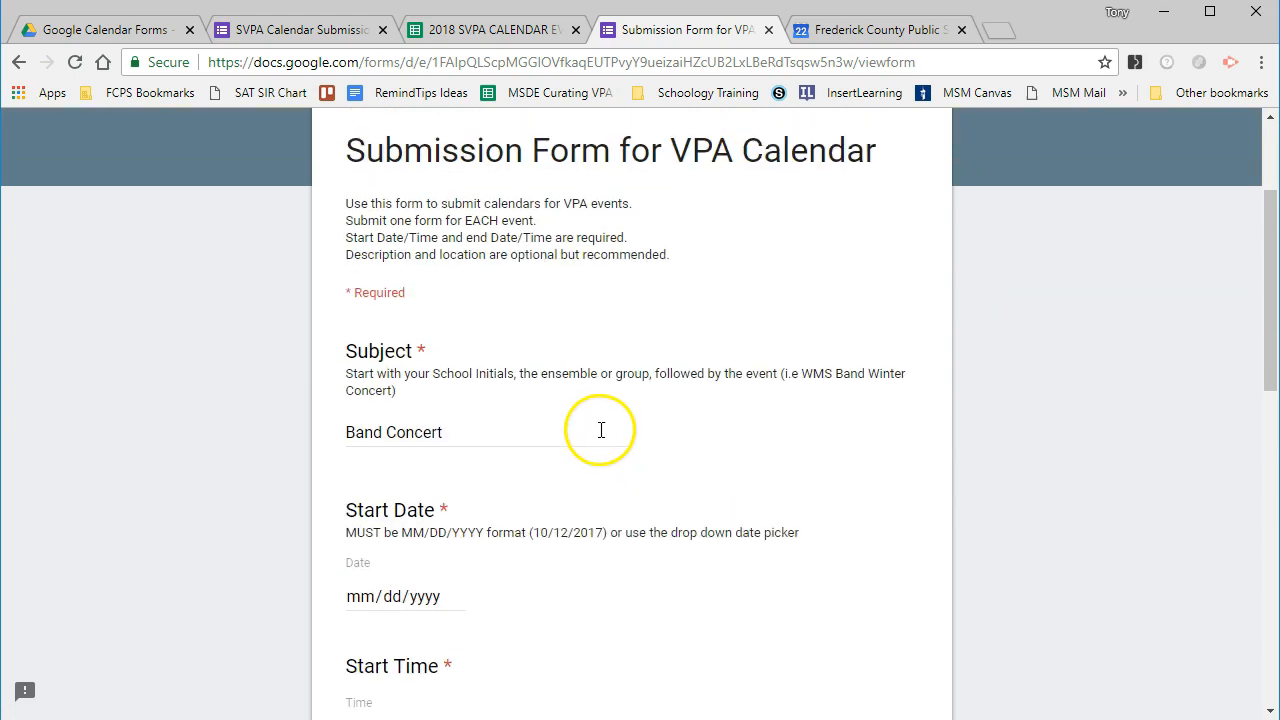
- Set the event's start date to 08/23/2018 and its start time to 07:00 PM
scroll(491, 434, "down", 2)
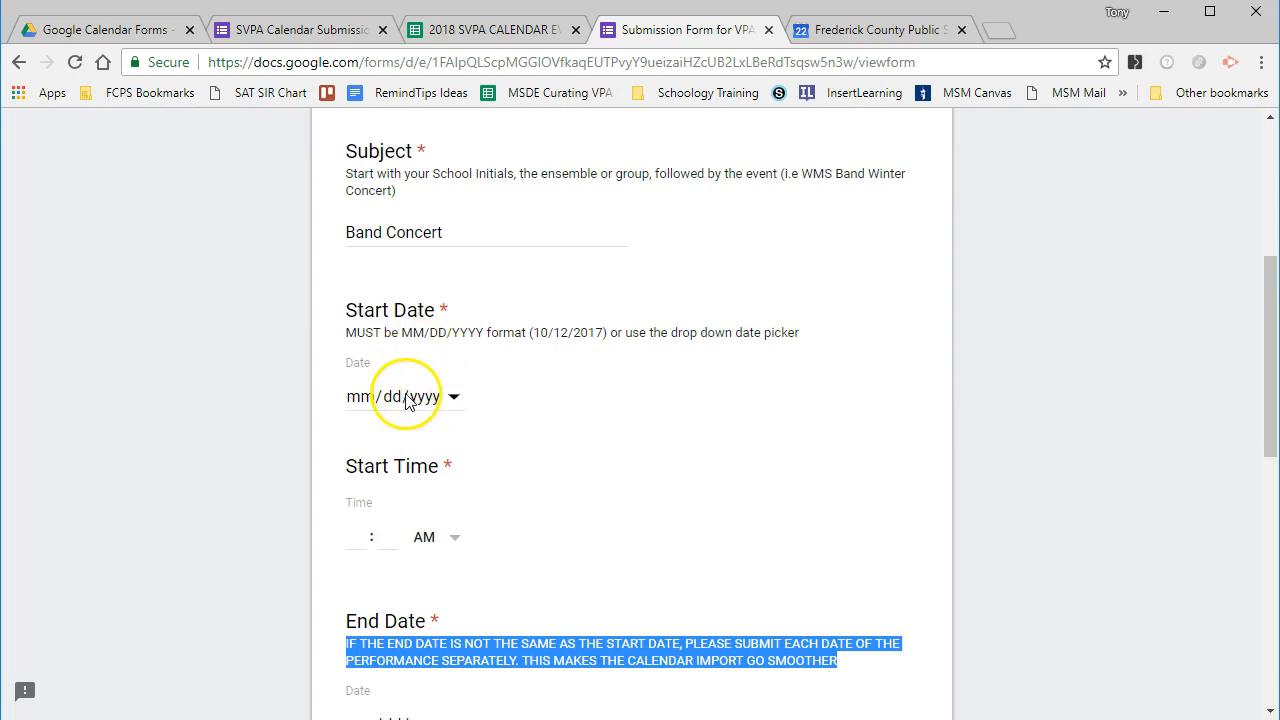
left_click(453, 398)
left_click(511, 547)
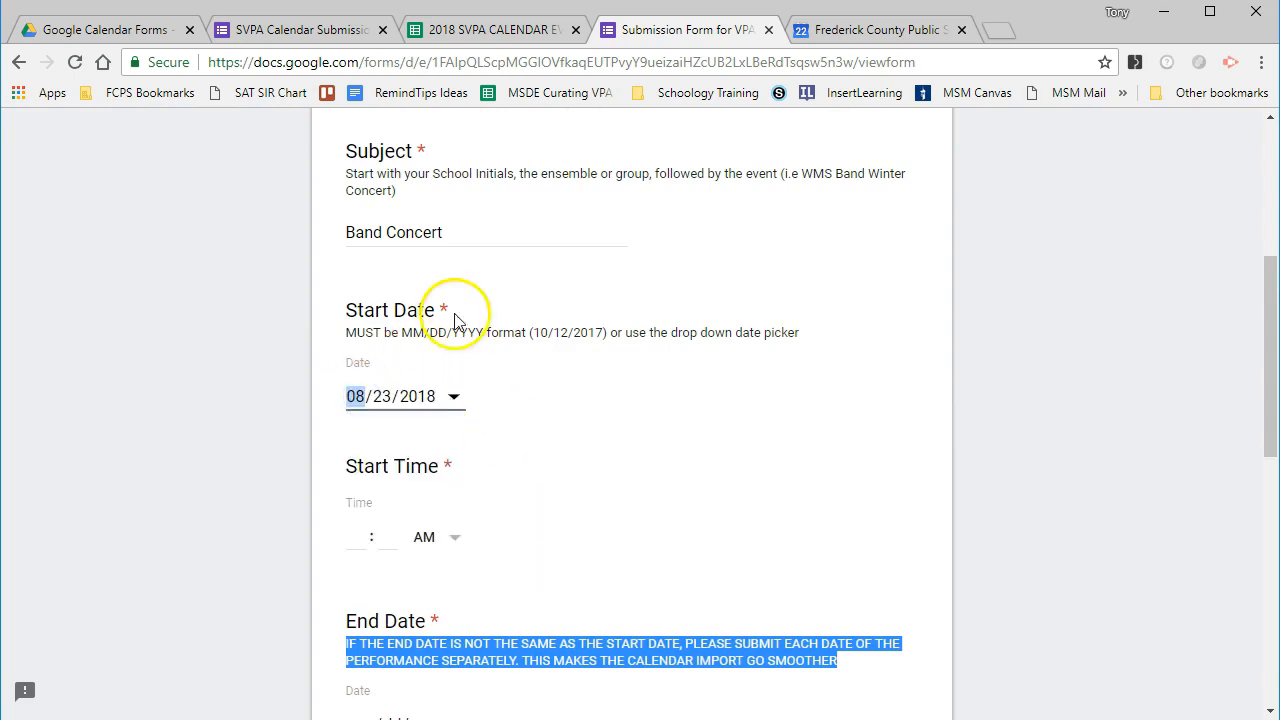
scroll(410, 380, "down", 1)
left_click(366, 437)
type("0700p")
- Set the event's end date to 08/23/2018 and its end time to 08:00 PM
scroll(362, 430, "down", 2)
left_click(357, 424)
type("08/")
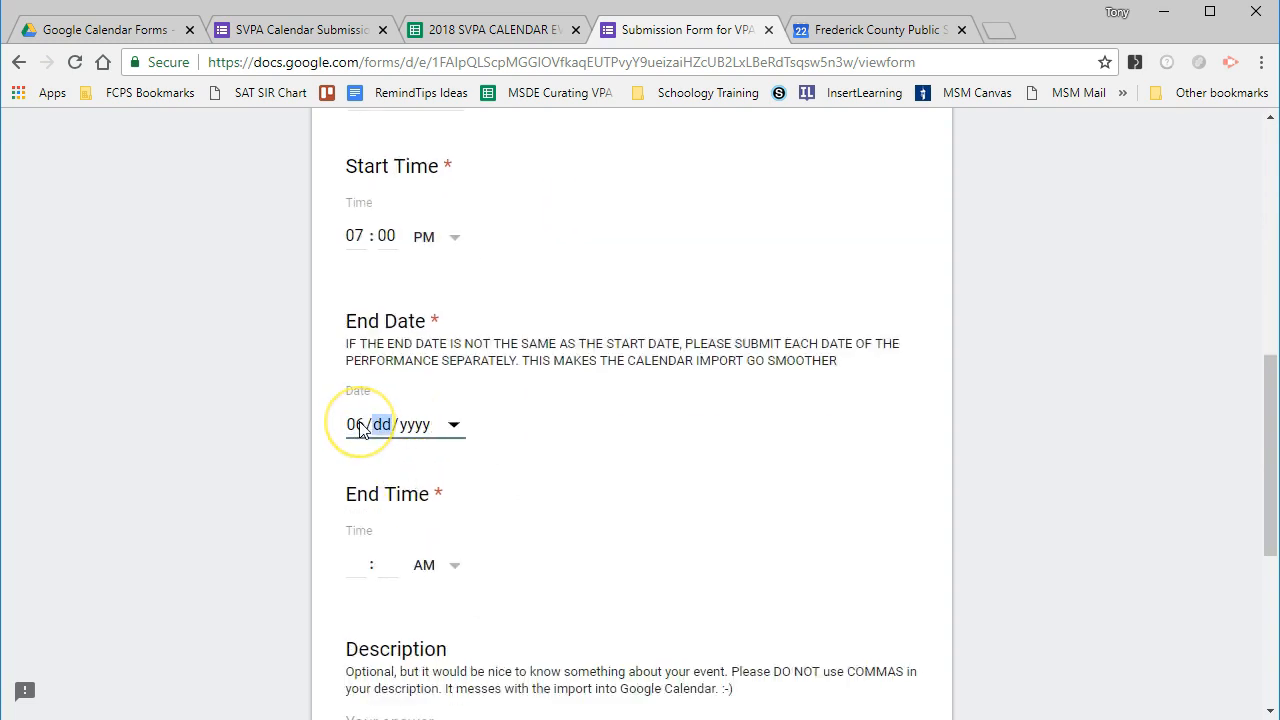
type("23/2018")
left_click(361, 566)
type("0800p")
- Enter the description "Come listen to us play!" and choose Brunswick Middle as the event location
scroll(362, 522, "down", 2)
left_click(363, 522)
type("Come listen to us play!")
scroll(365, 522, "down", 3)
left_click(551, 380)
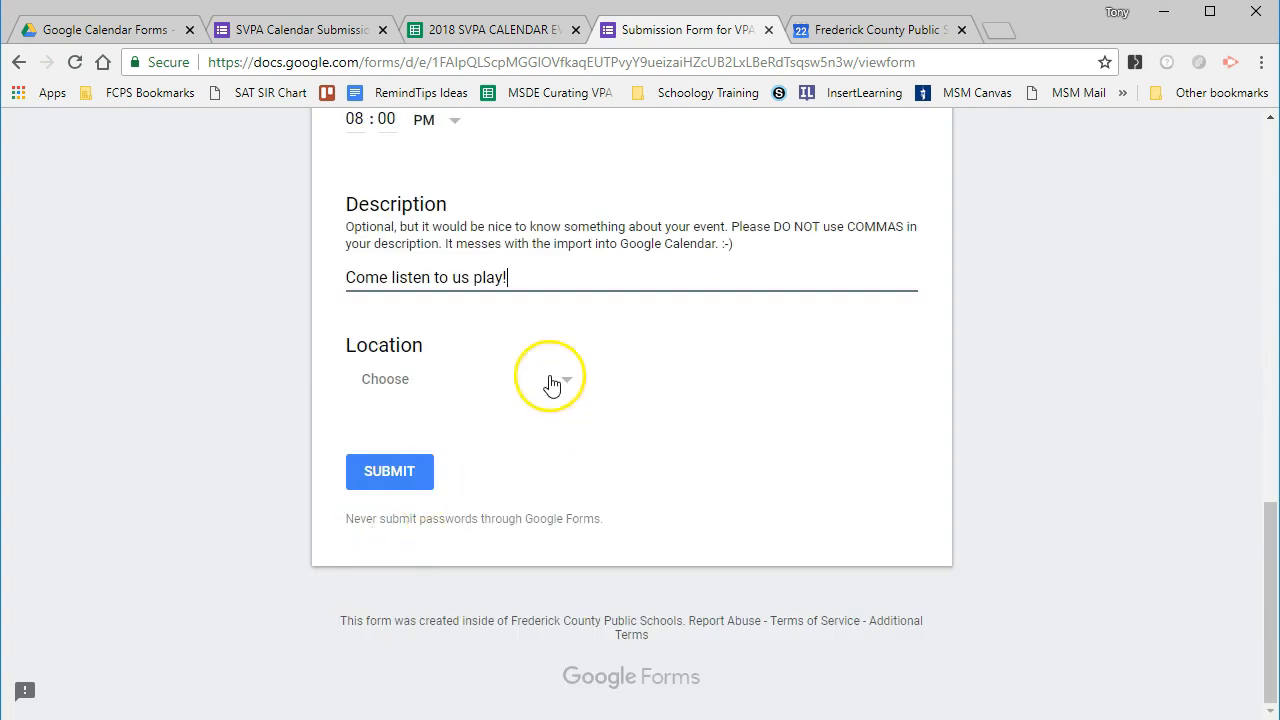
left_click(486, 442)
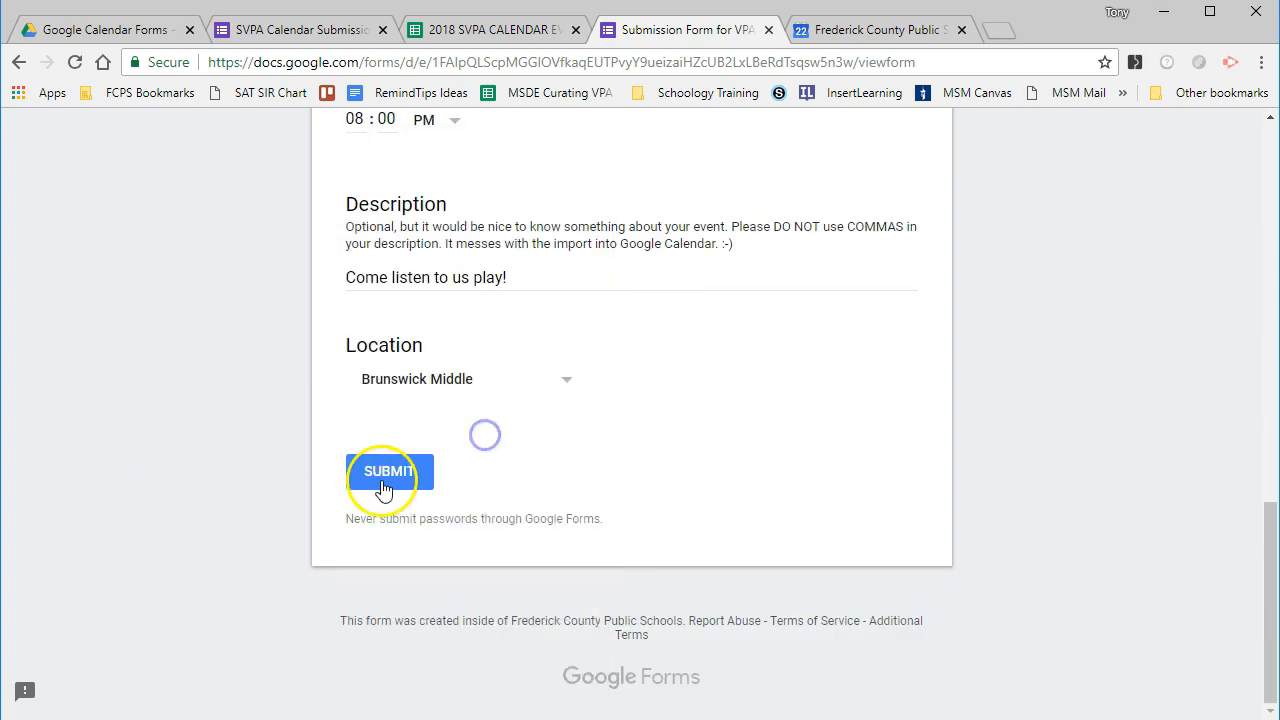
- Look through the available locations, keep Brunswick Middle, and submit the completed form
left_click(563, 385)
left_click_drag(593, 252, 586, 374)
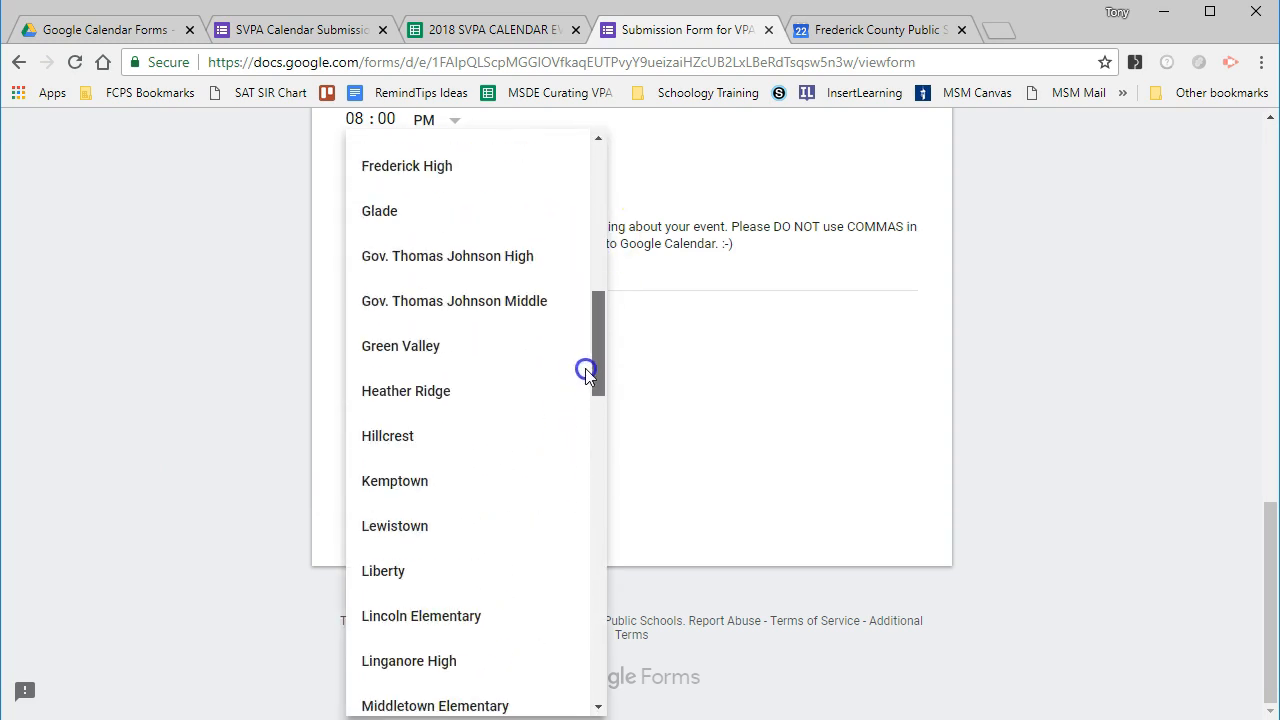
left_click(275, 362)
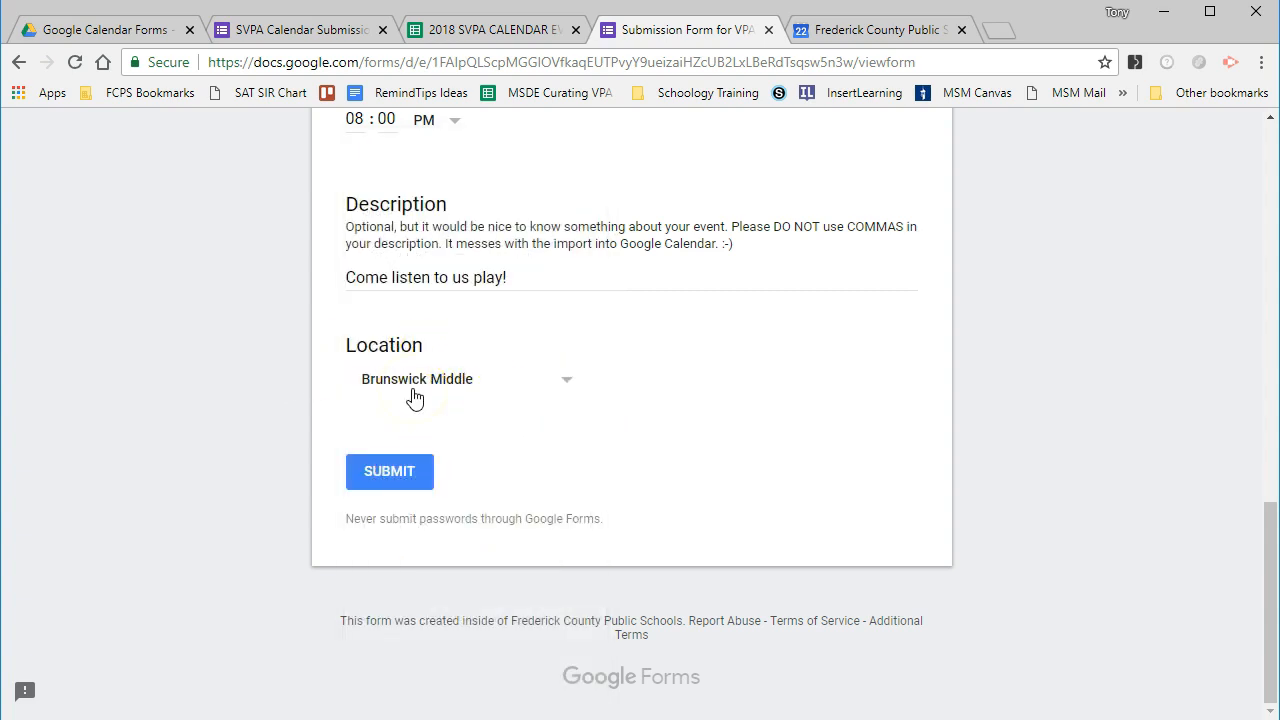
left_click(390, 474)
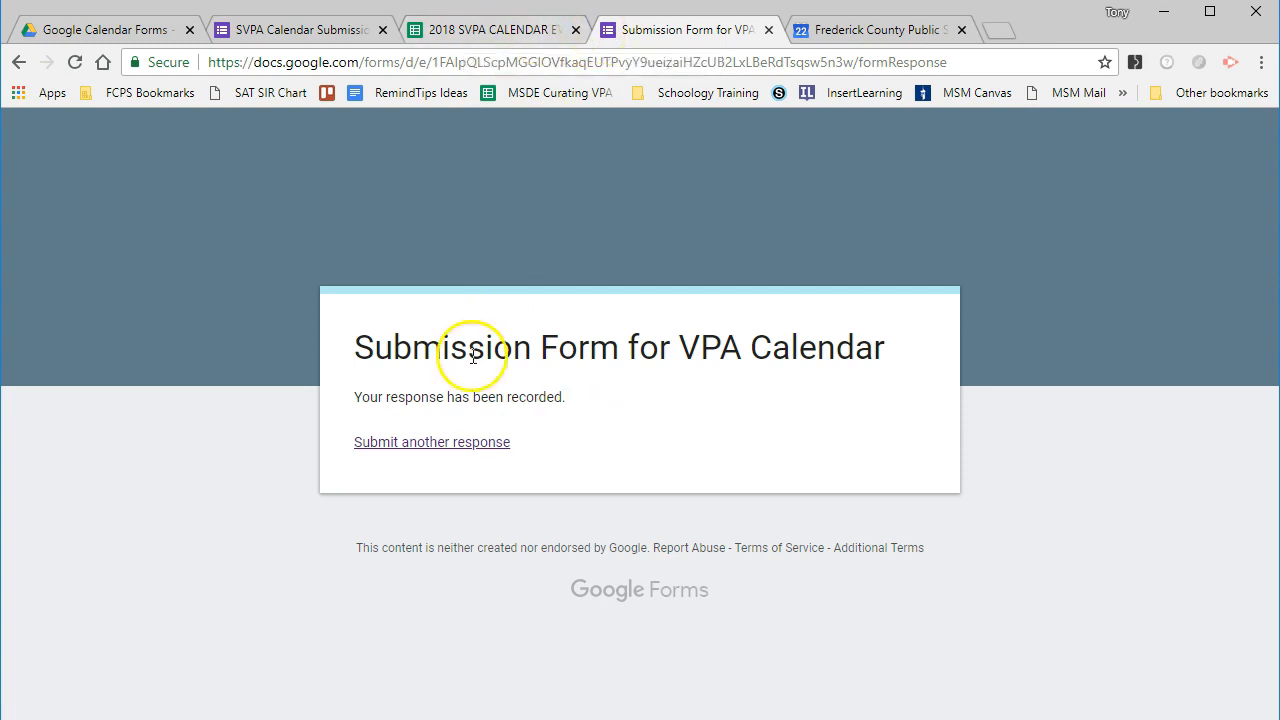
- Download the form responses in the 2018 SVPA CALENDAR EVENTS spreadsheet as comma-separated values and open the file in Excel
left_click(460, 38)
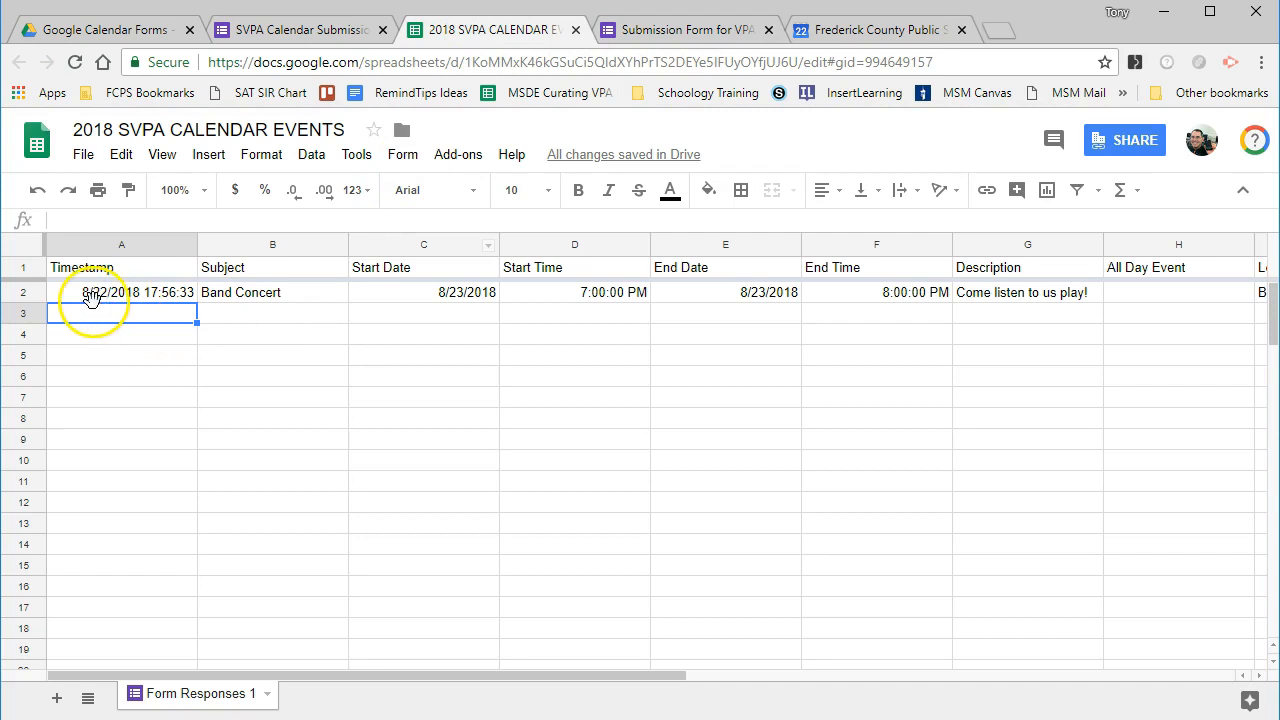
left_click(26, 292)
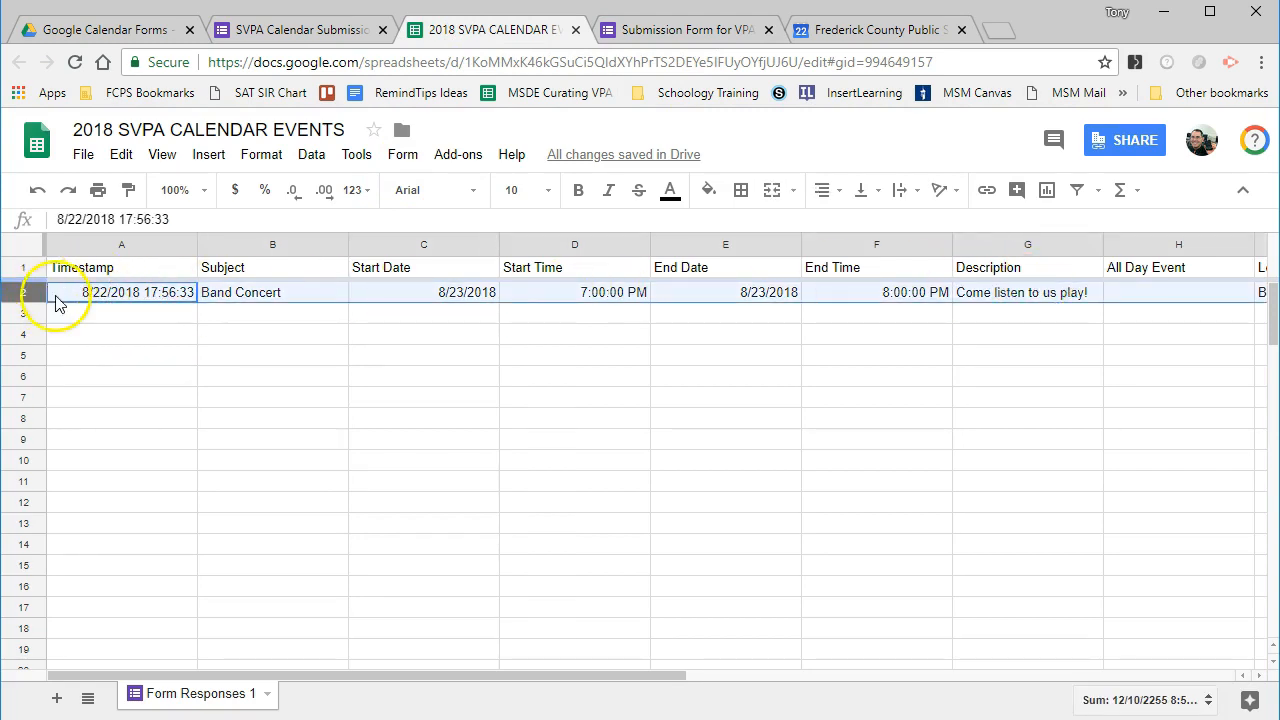
left_click(85, 156)
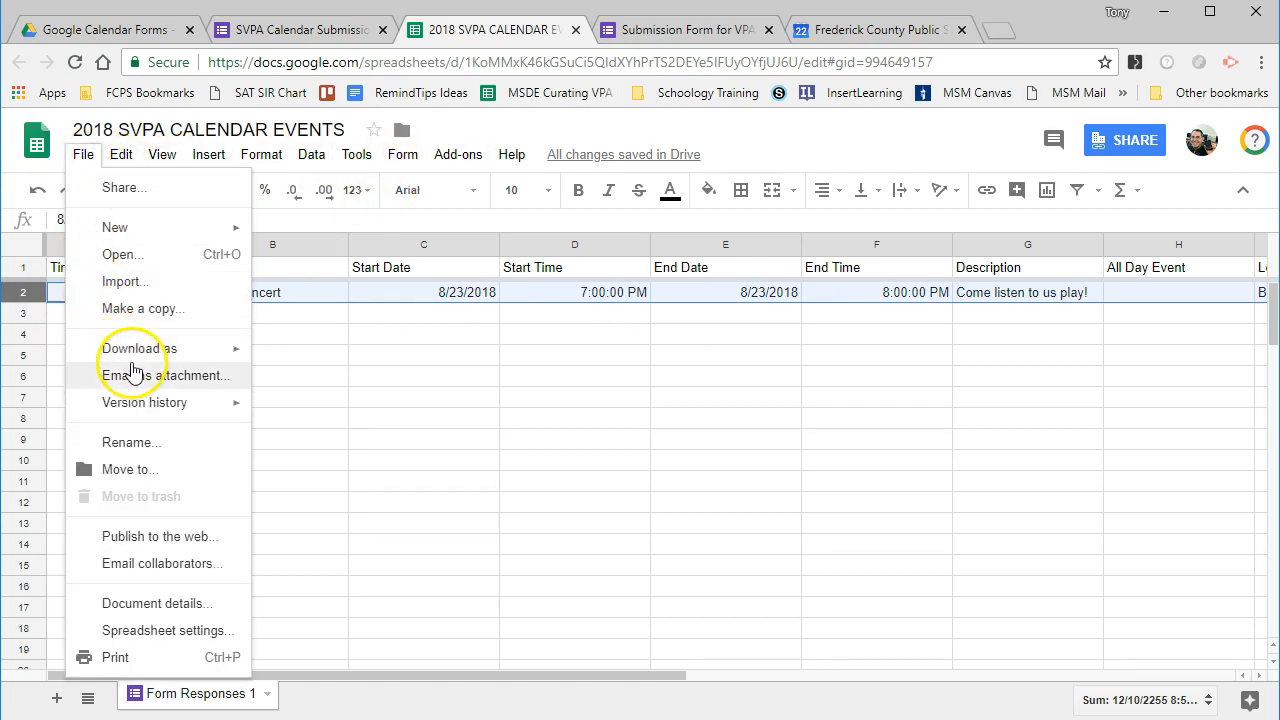
mouse_move(143, 349)
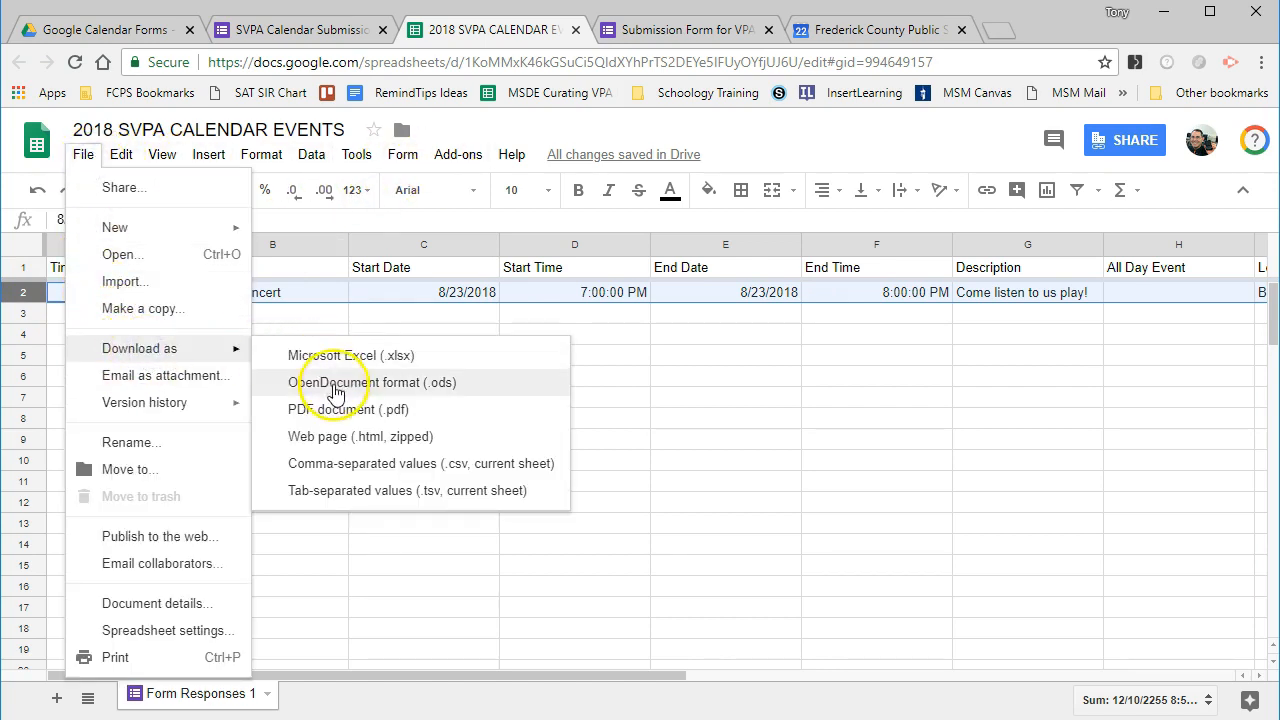
left_click(347, 465)
left_click(211, 692)
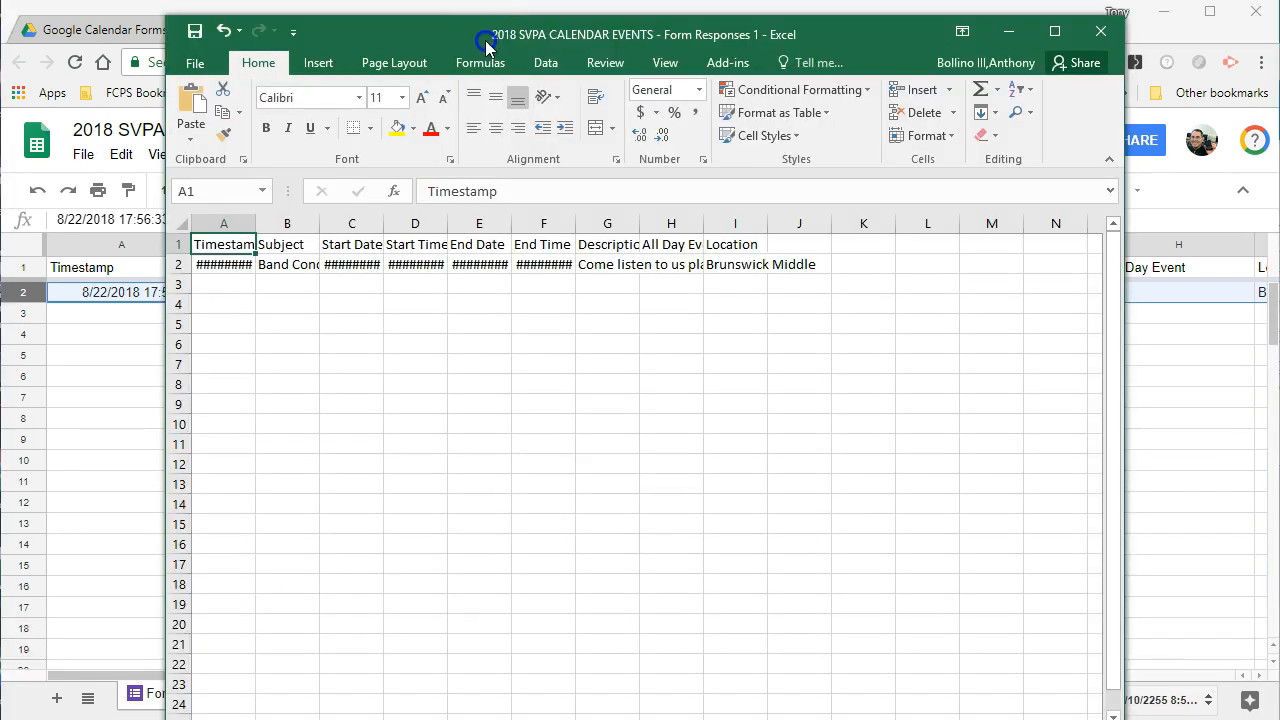
- Auto-fit the widths of columns A through H, from Timestamp to All Day Event, to their contents
double_click(258, 222)
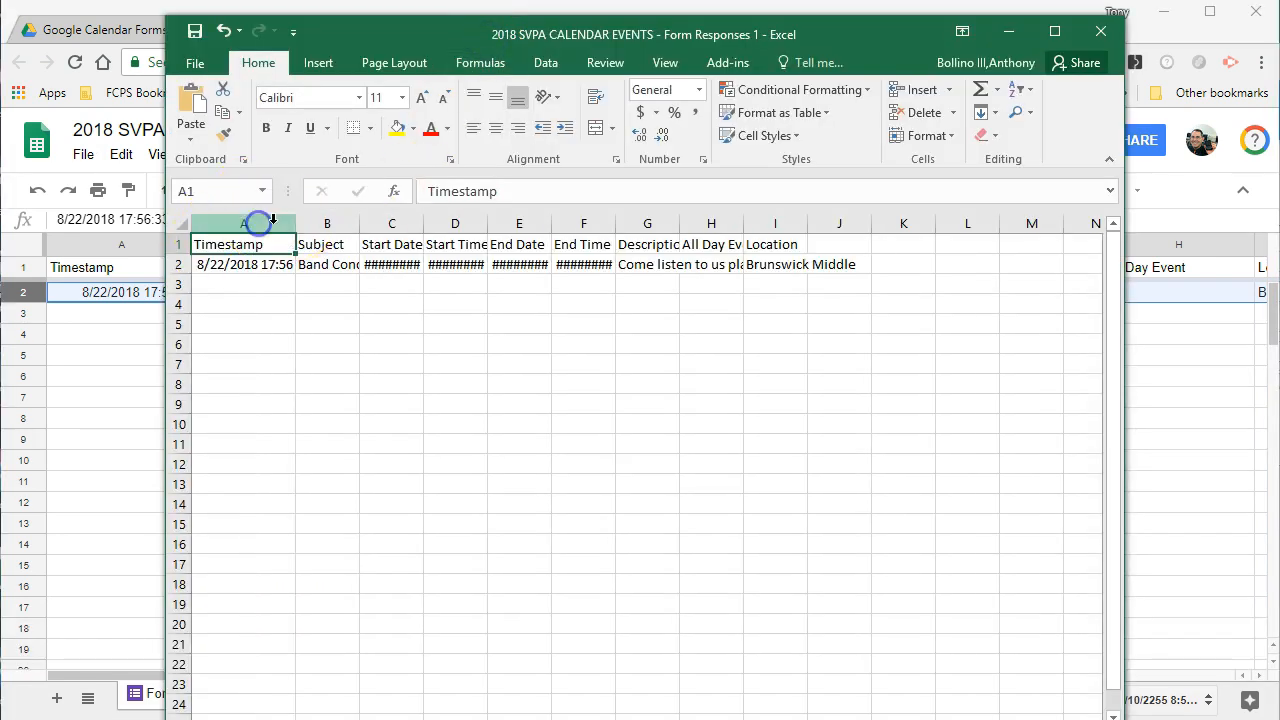
double_click(363, 223)
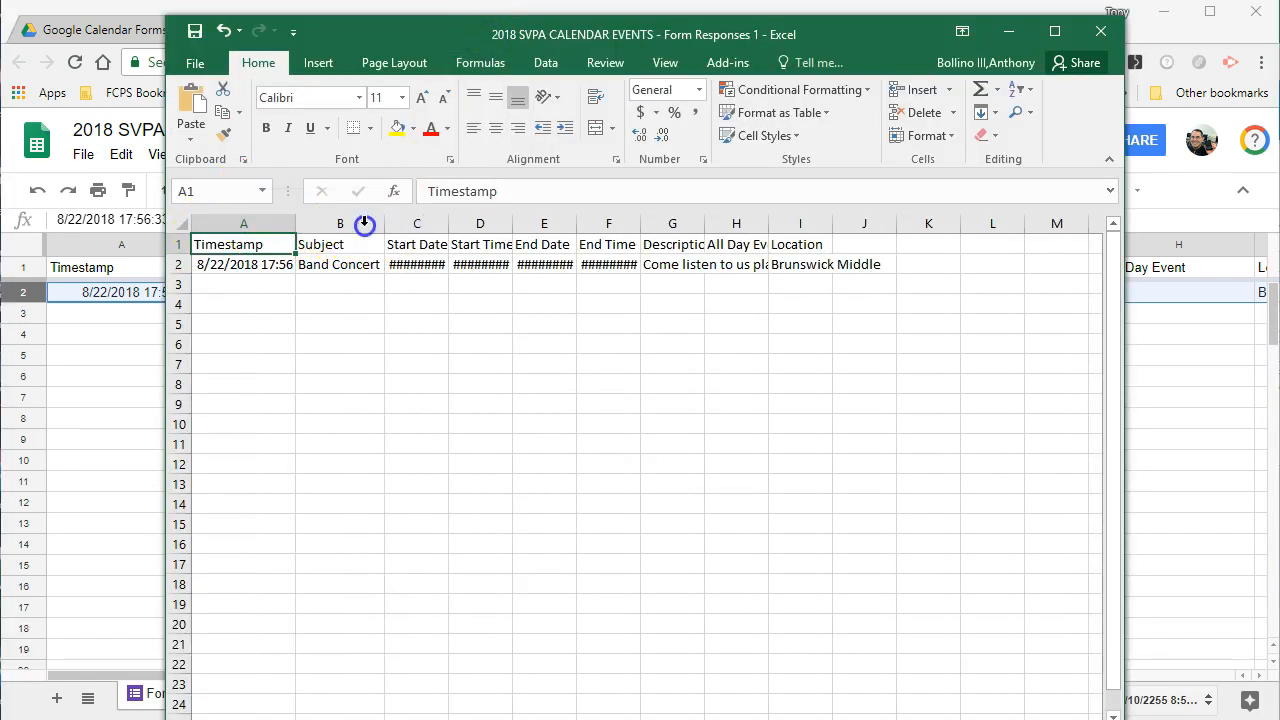
double_click(450, 222)
double_click(512, 226)
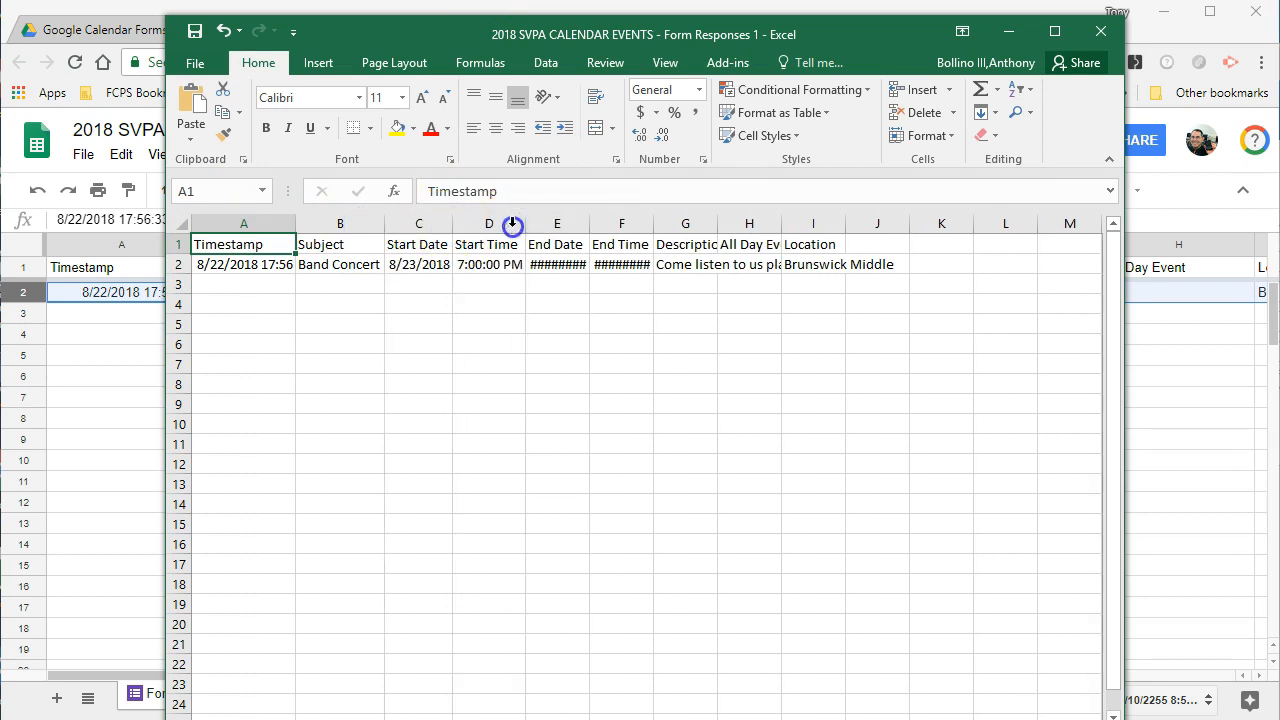
double_click(590, 226)
double_click(656, 226)
double_click(731, 226)
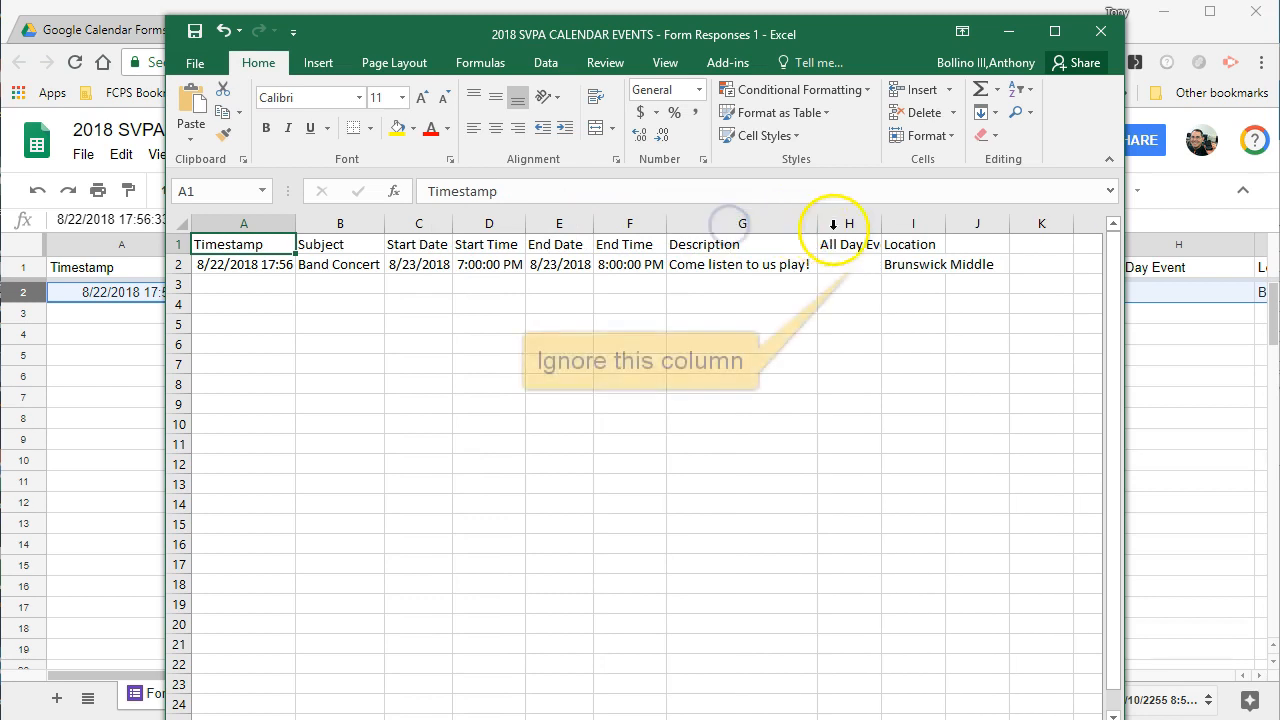
double_click(882, 226)
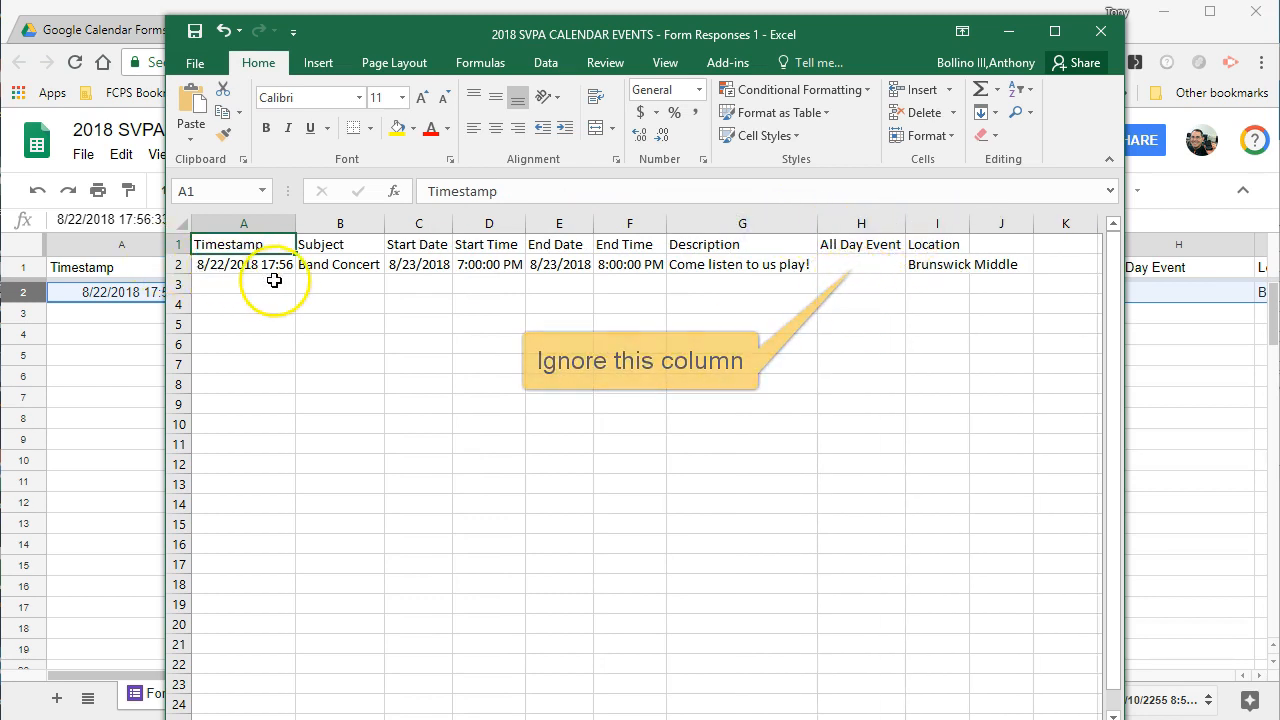
- Delete the Timestamp column so that Subject becomes the first column
left_click(249, 225)
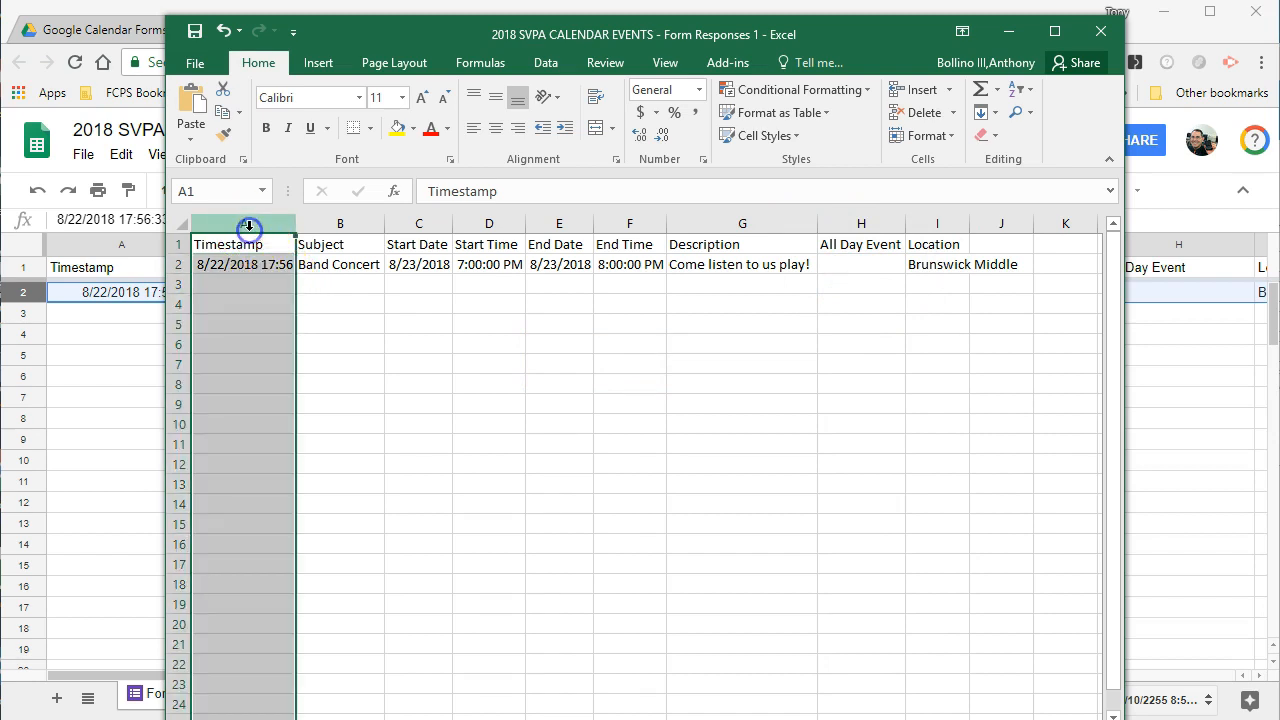
right_click(249, 225)
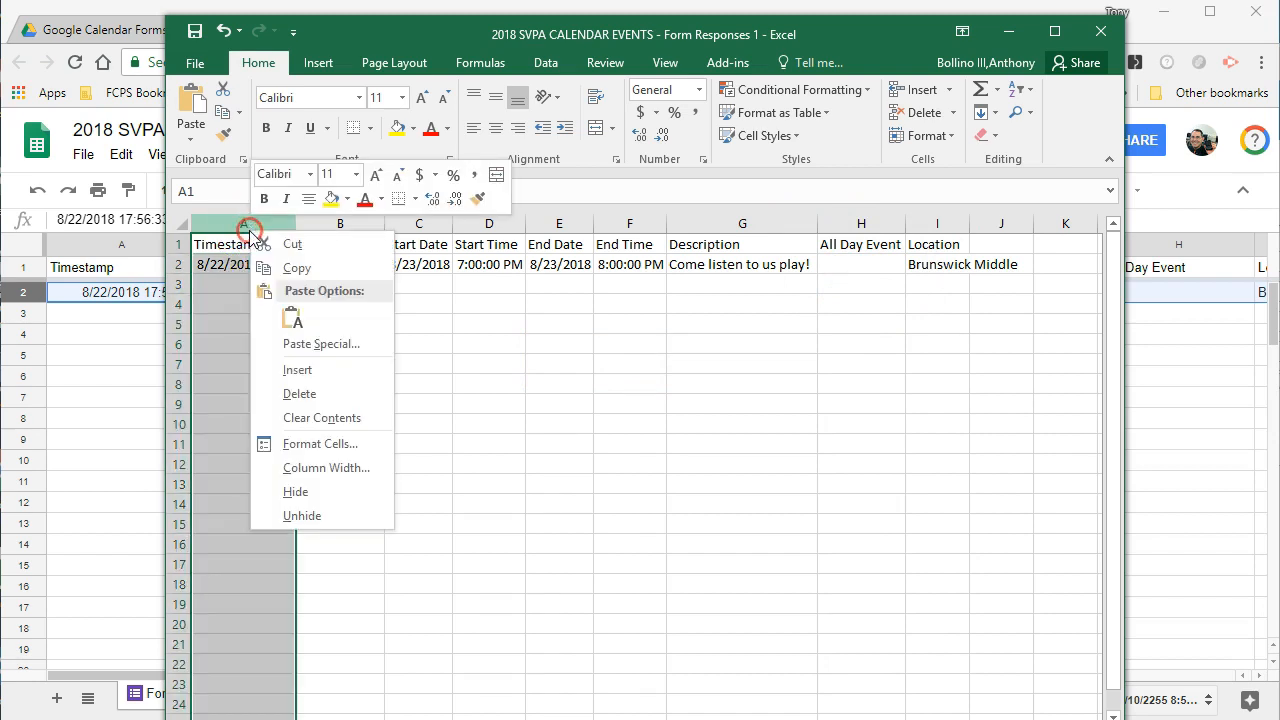
left_click(296, 392)
left_click(240, 284)
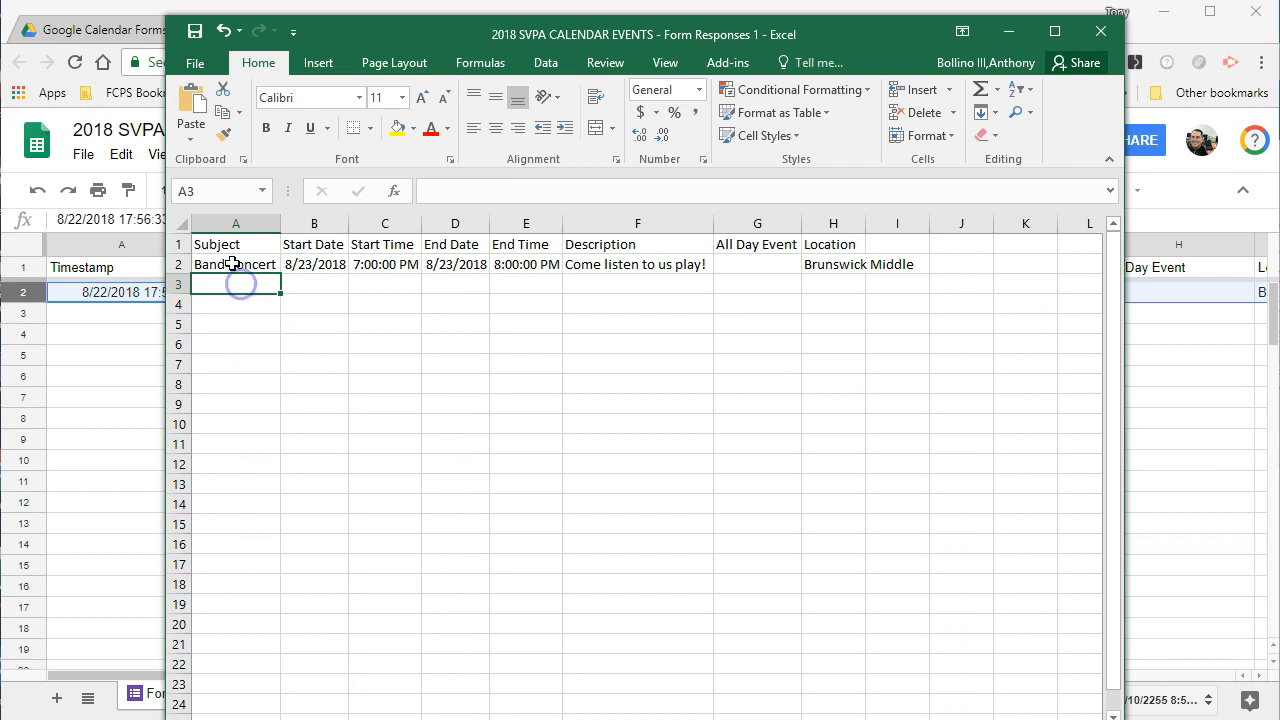
- Check the header row from Subject to Location and save the file, keeping the CSV format
left_click_drag(233, 245, 823, 248)
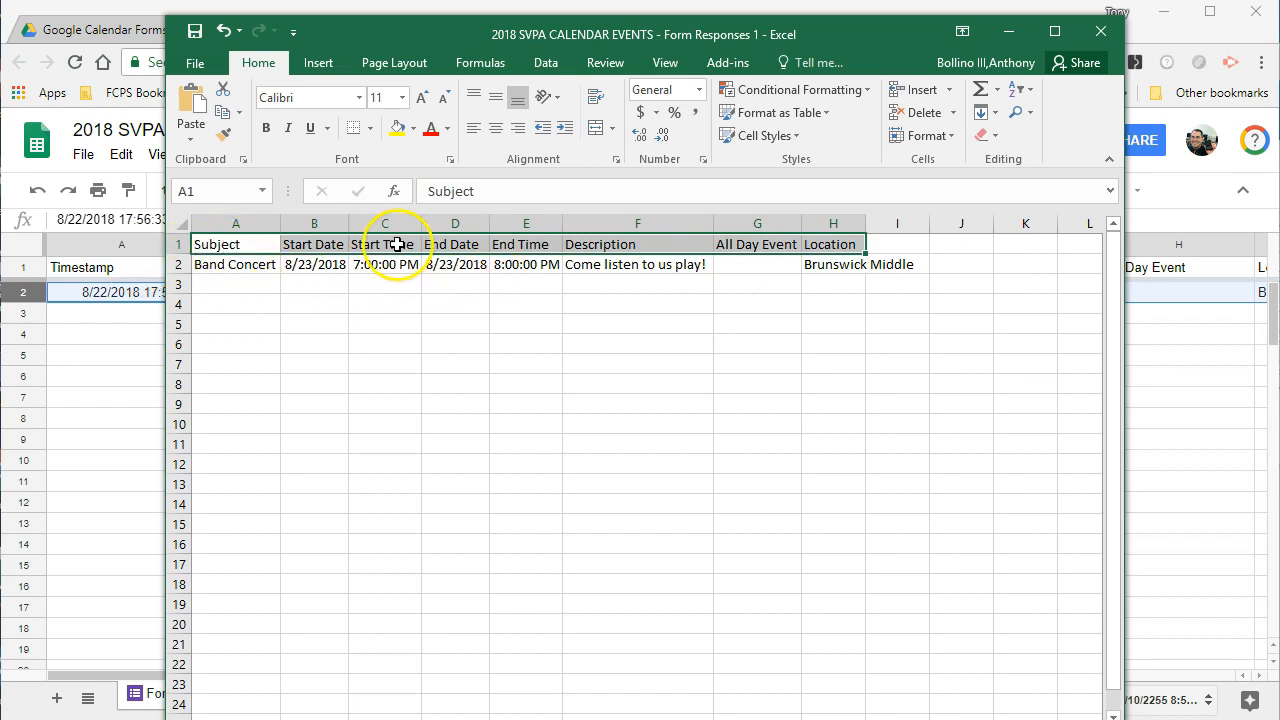
left_click(204, 36)
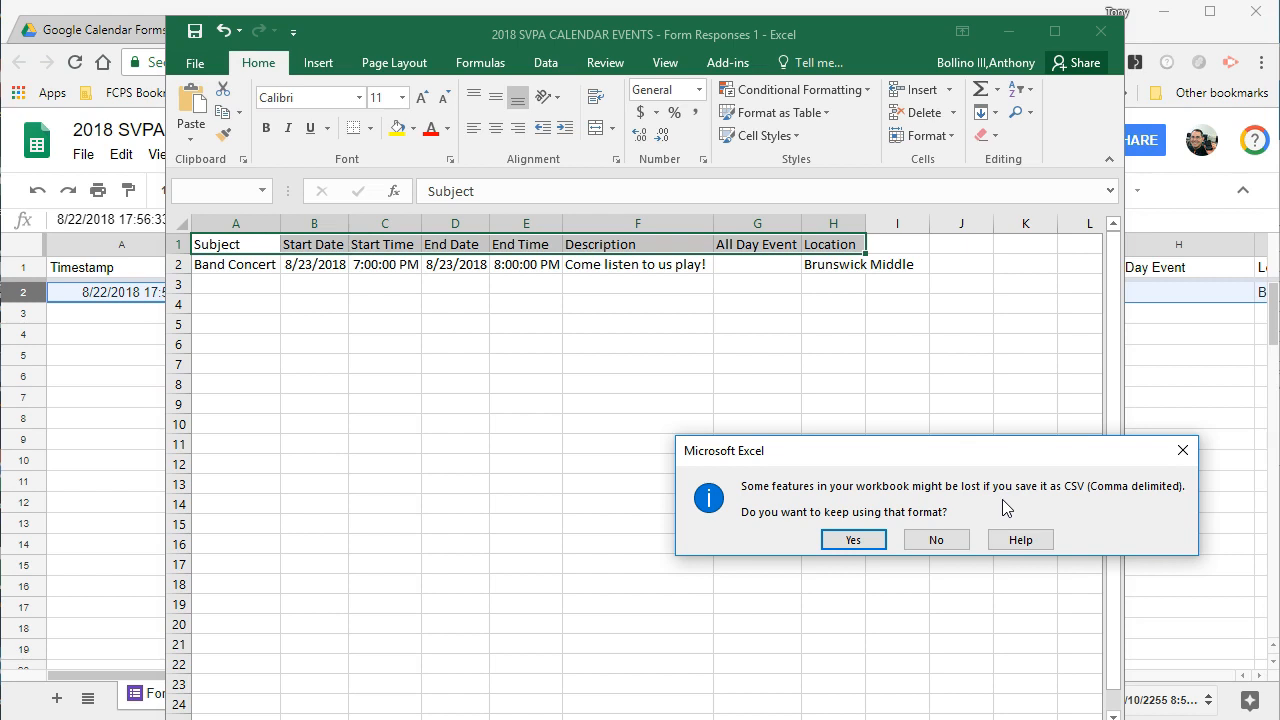
left_click(853, 541)
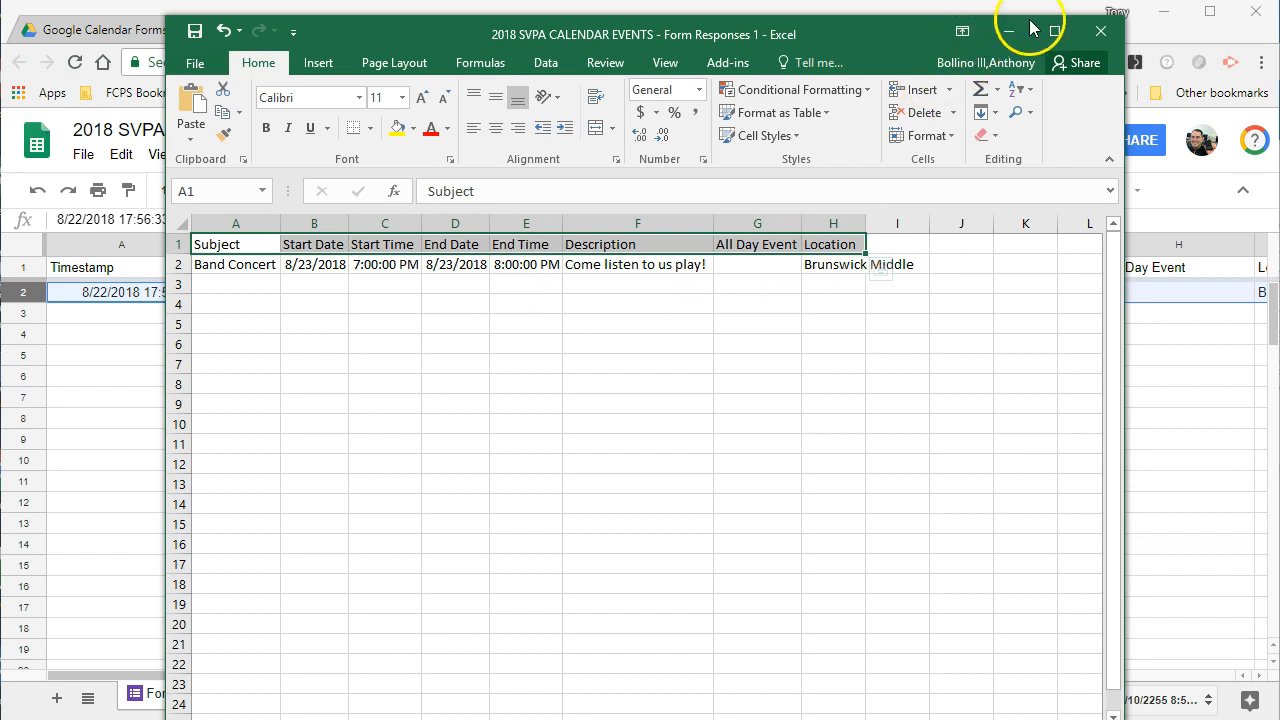
- Switch to Google Calendar and look at the evening of Thursday, August 23, in the week view
left_click(90, 33)
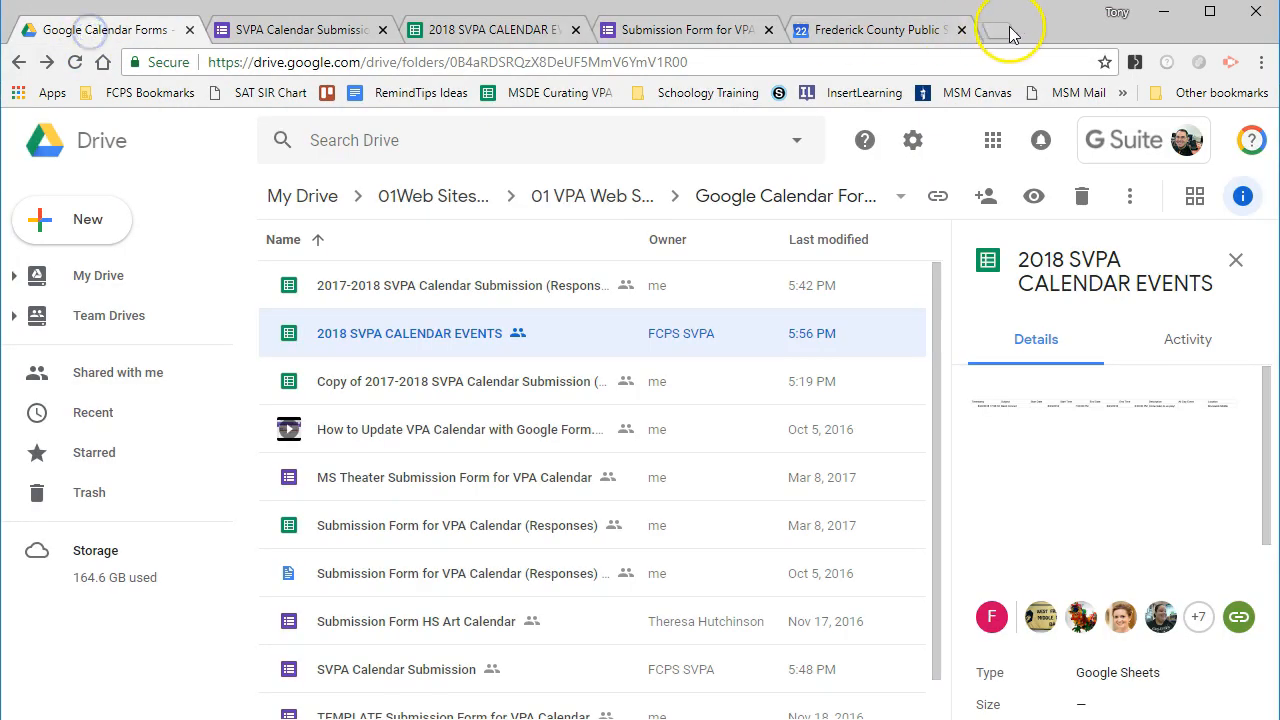
left_click(880, 30)
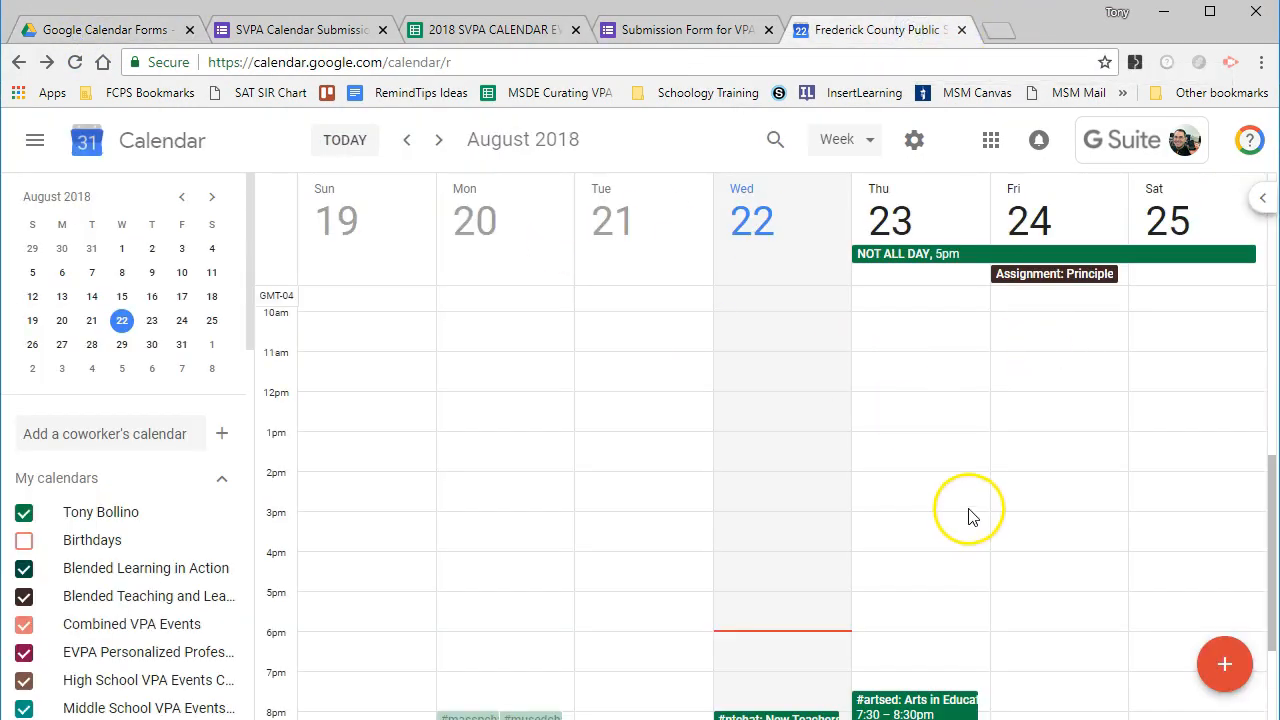
scroll(955, 480, "down", 1)
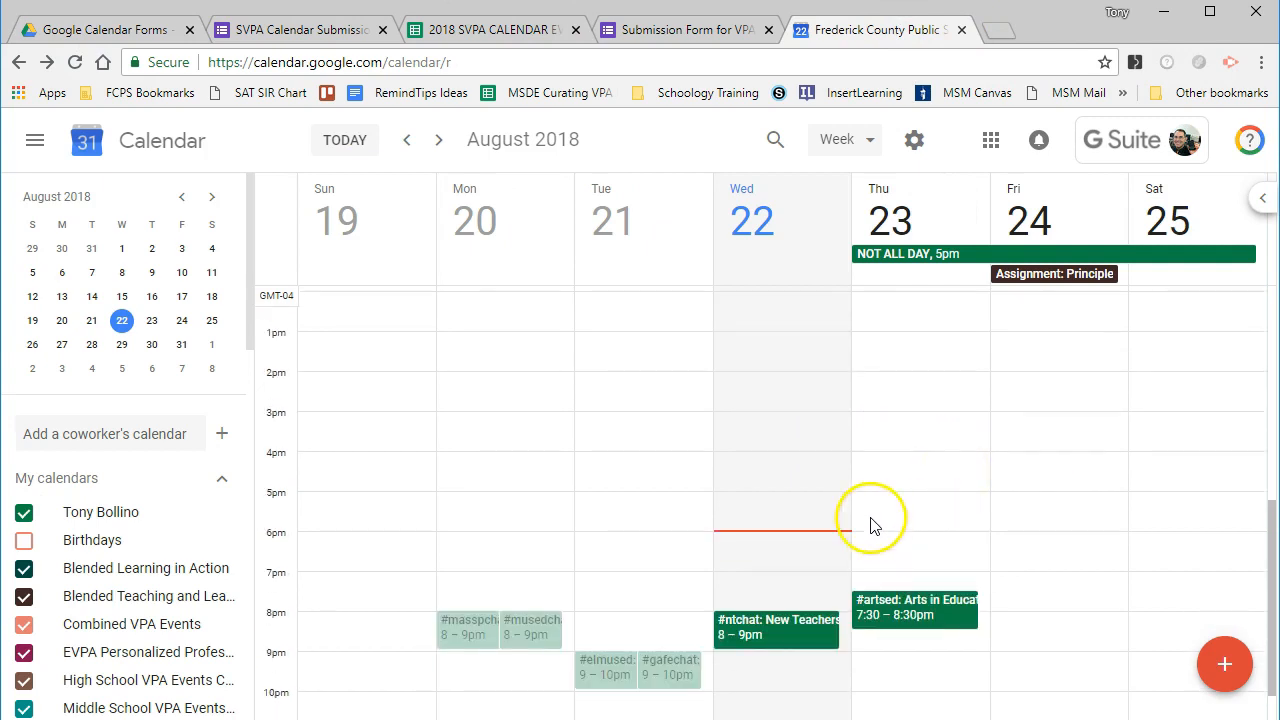
- Open the Import & export section of the calendar settings
scroll(812, 452, "up", 1)
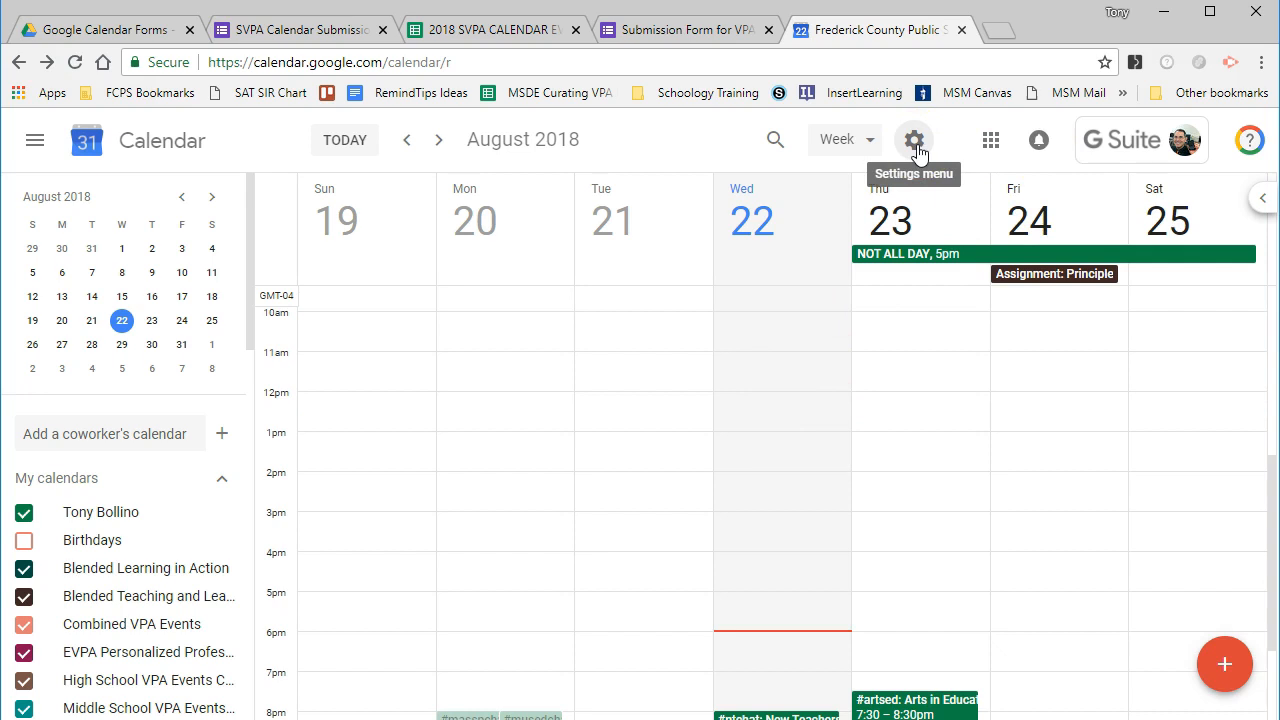
left_click(916, 145)
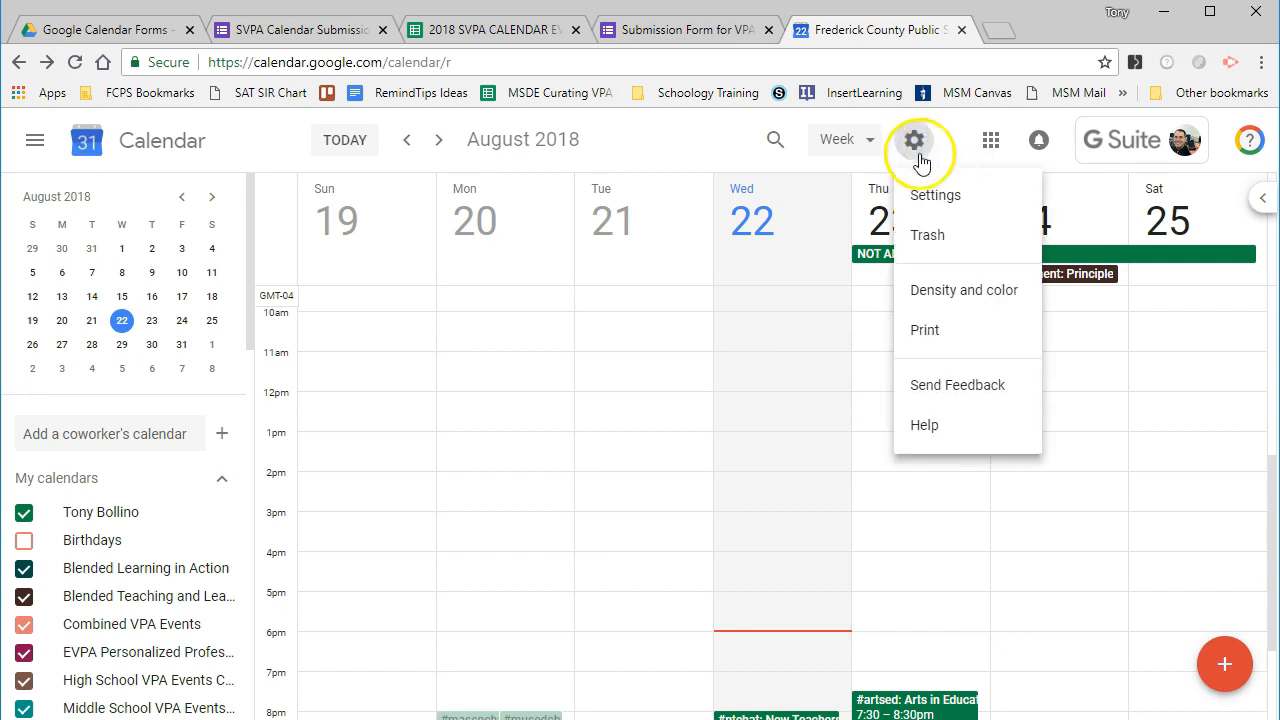
left_click(932, 195)
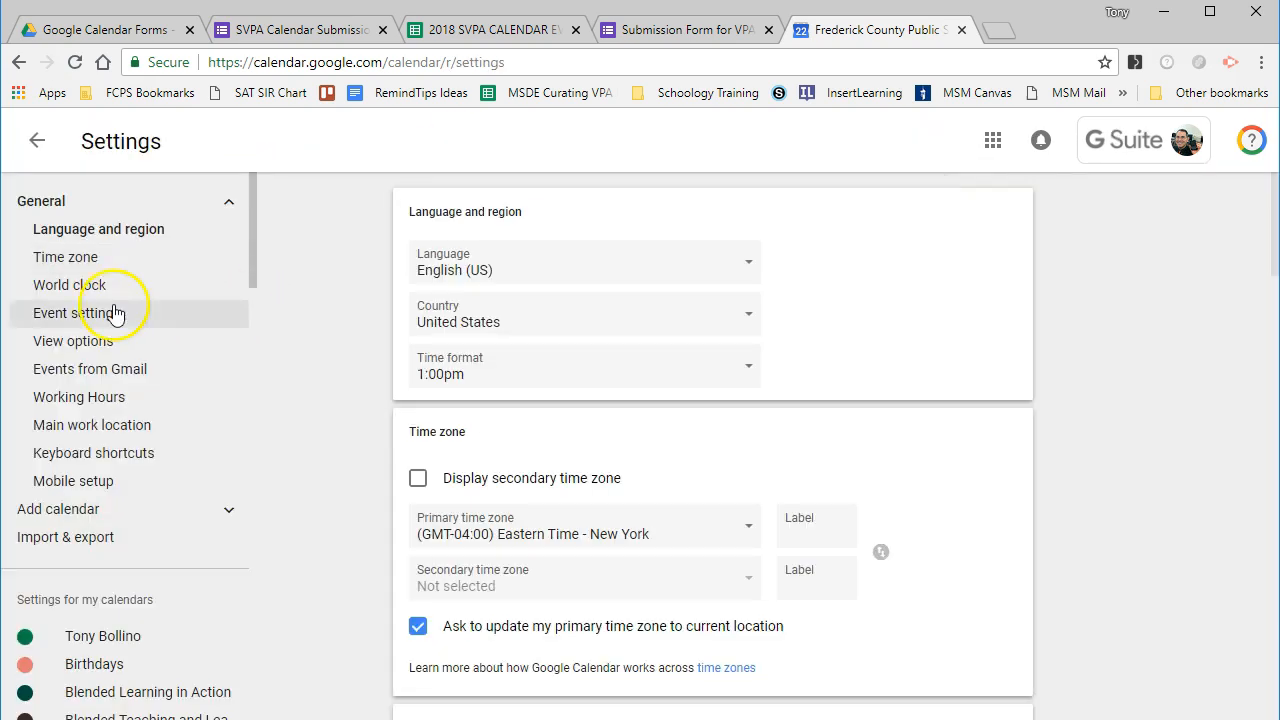
left_click(88, 549)
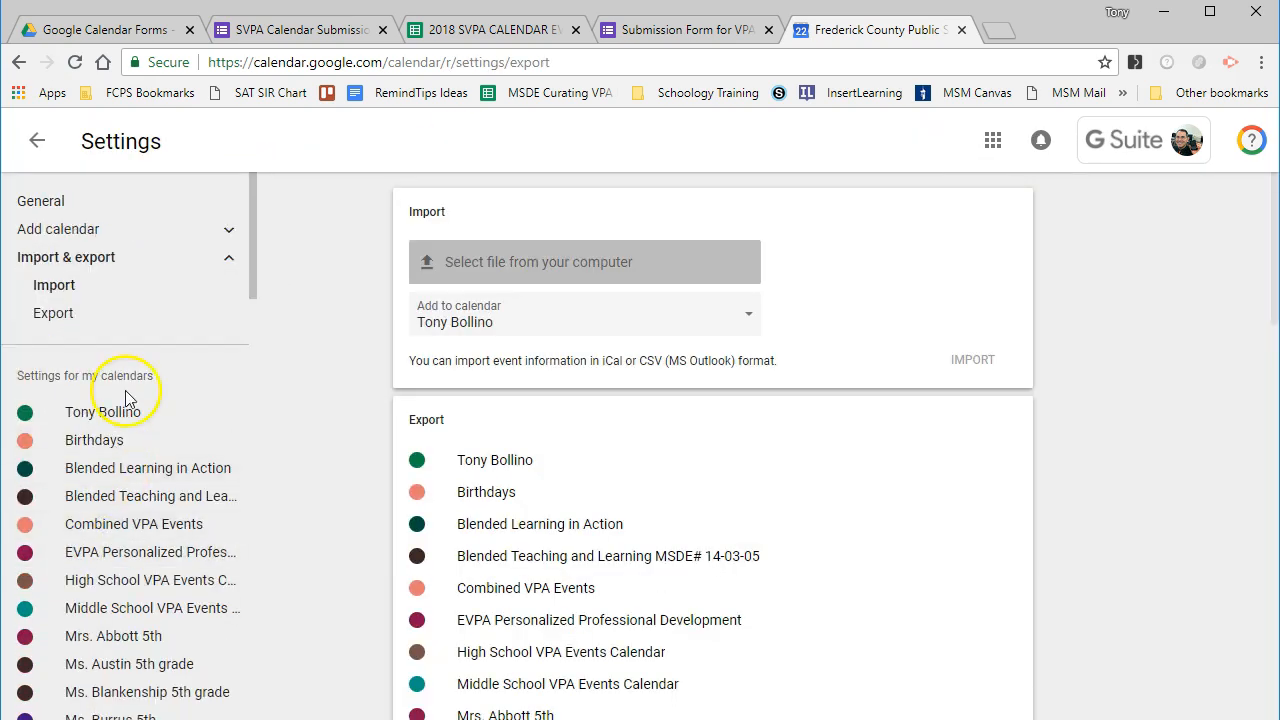
- Choose the CSV file "2018 SVPA CALENDAR EVENTS - Form Responses 1" from the Downloads folder as the file to import
left_click(545, 270)
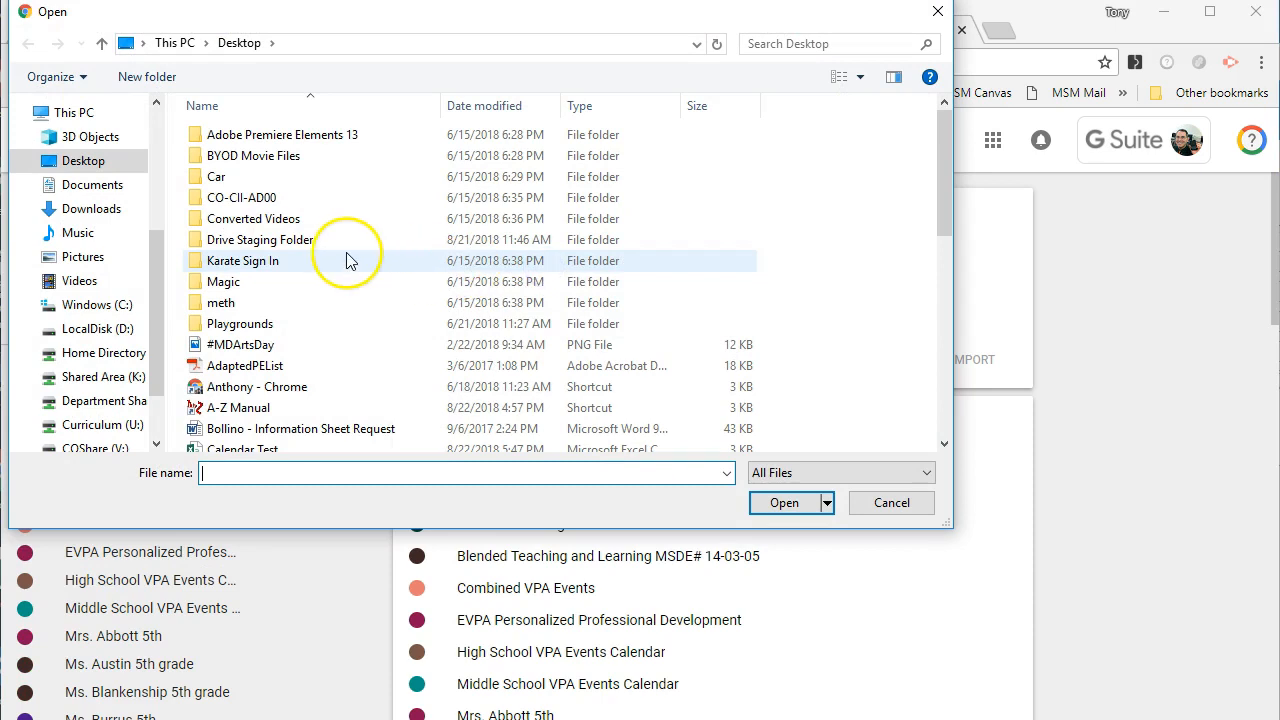
scroll(330, 300, "down", 1)
scroll(293, 304, "up", 1)
left_click(280, 273)
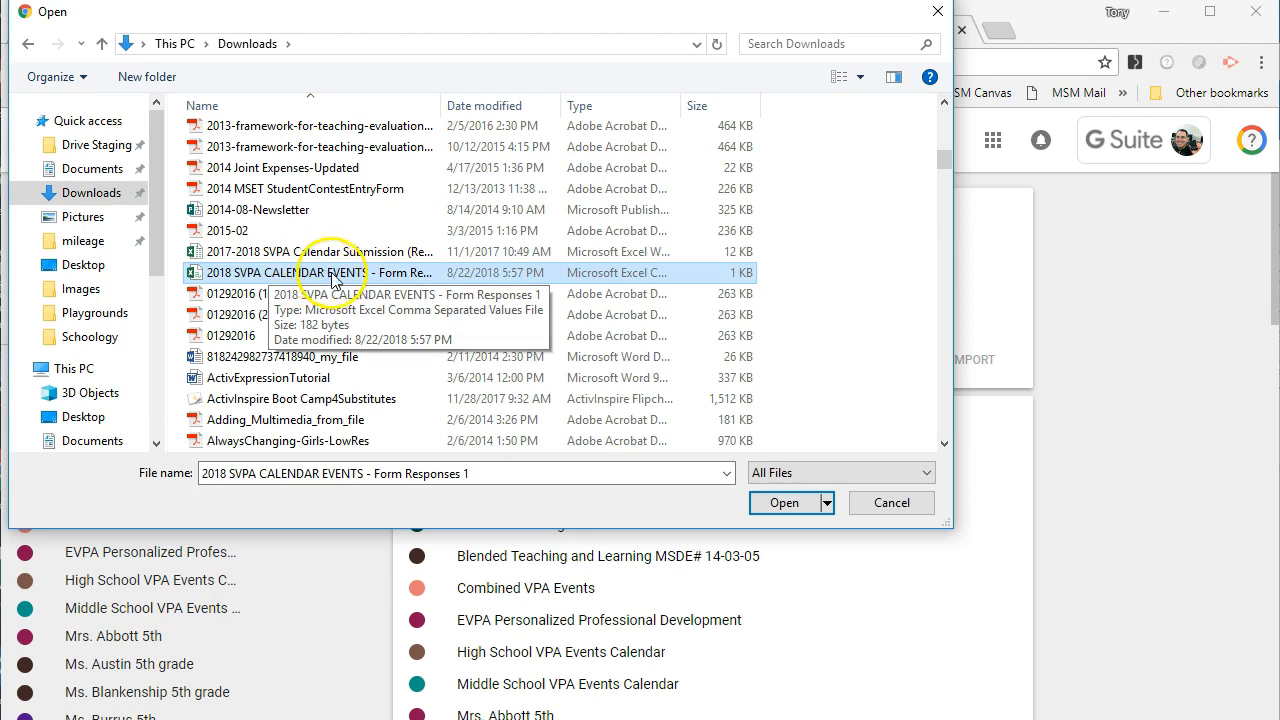
left_click(784, 502)
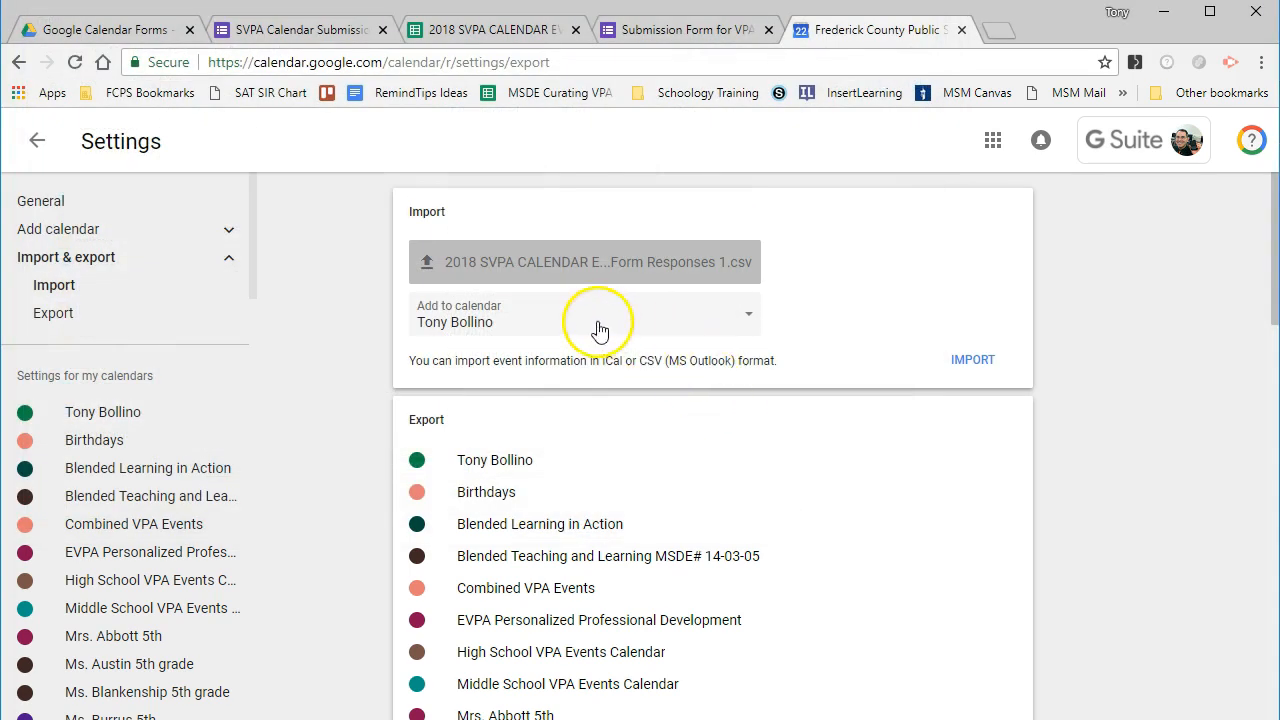
- Select the account owner's primary calendar as the destination and import the chosen CSV file into it
left_click(522, 314)
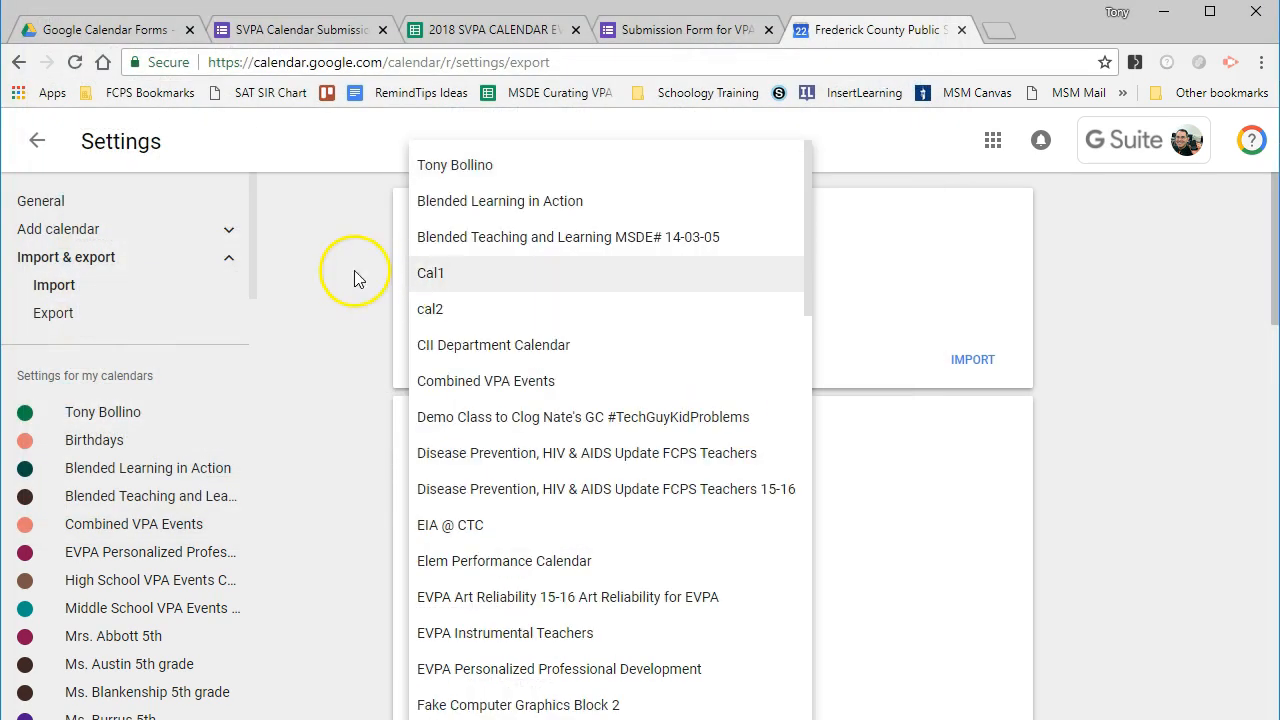
left_click(428, 166)
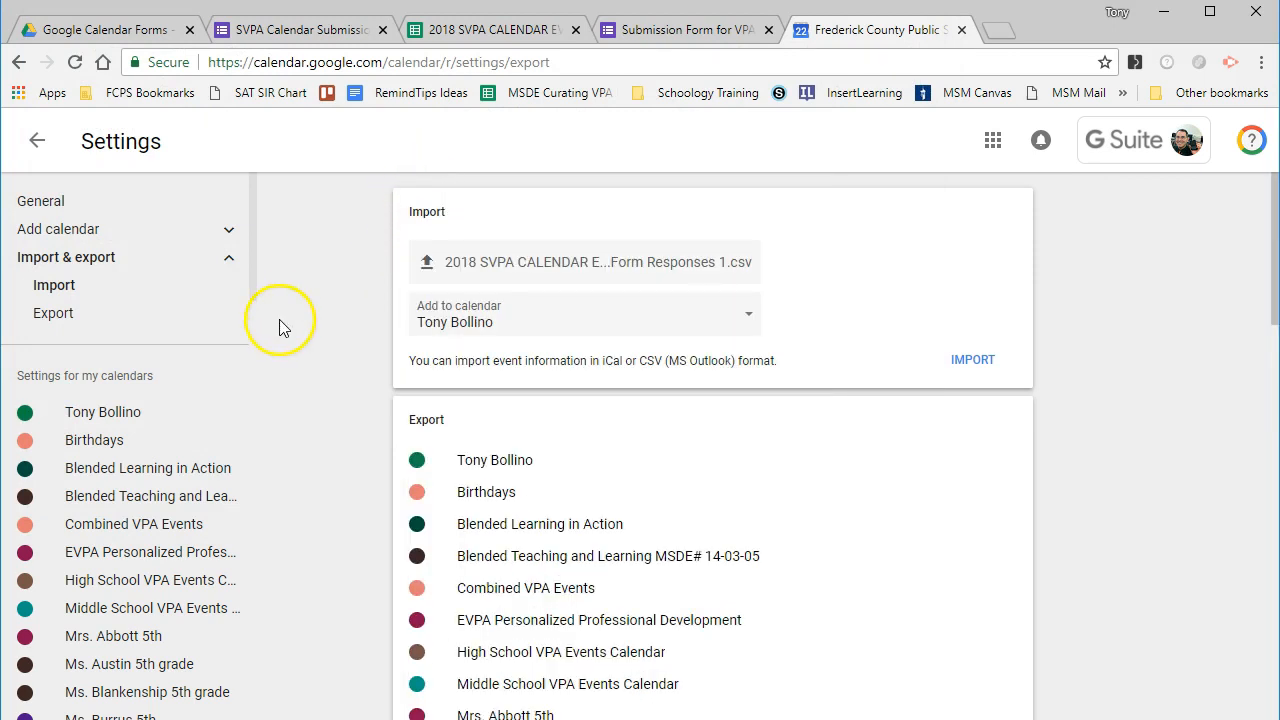
left_click(968, 362)
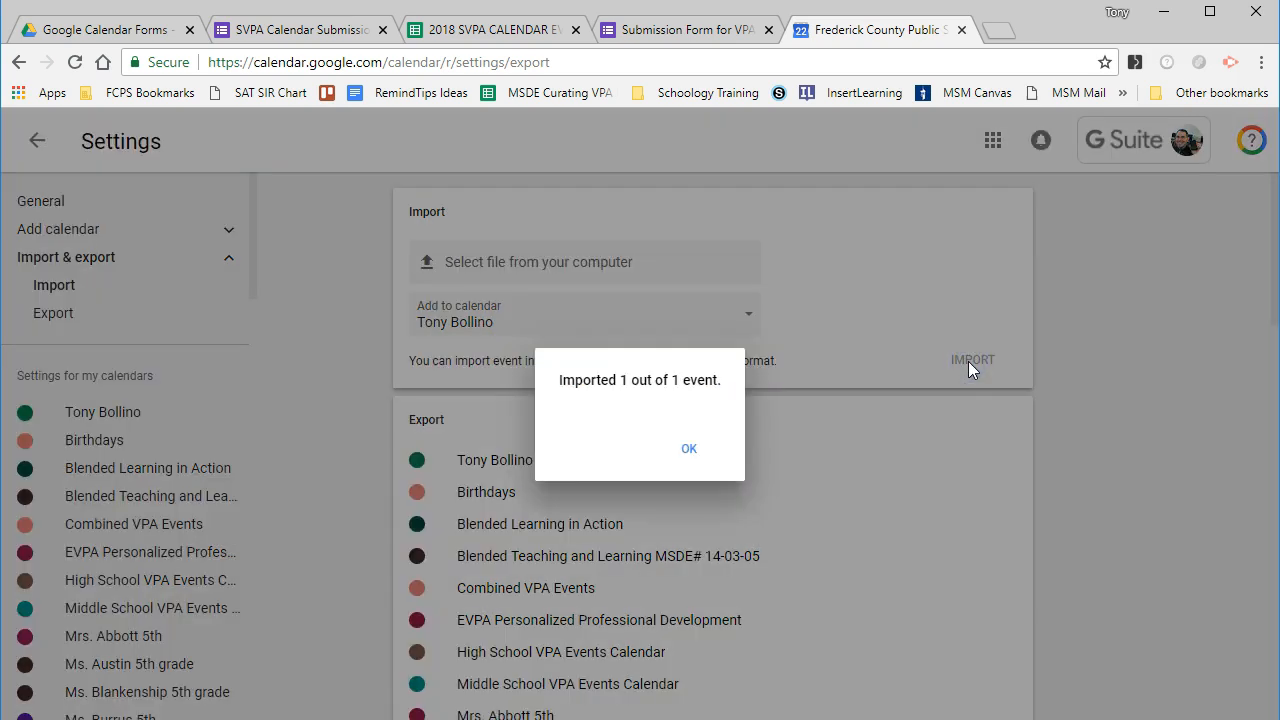
left_click(691, 448)
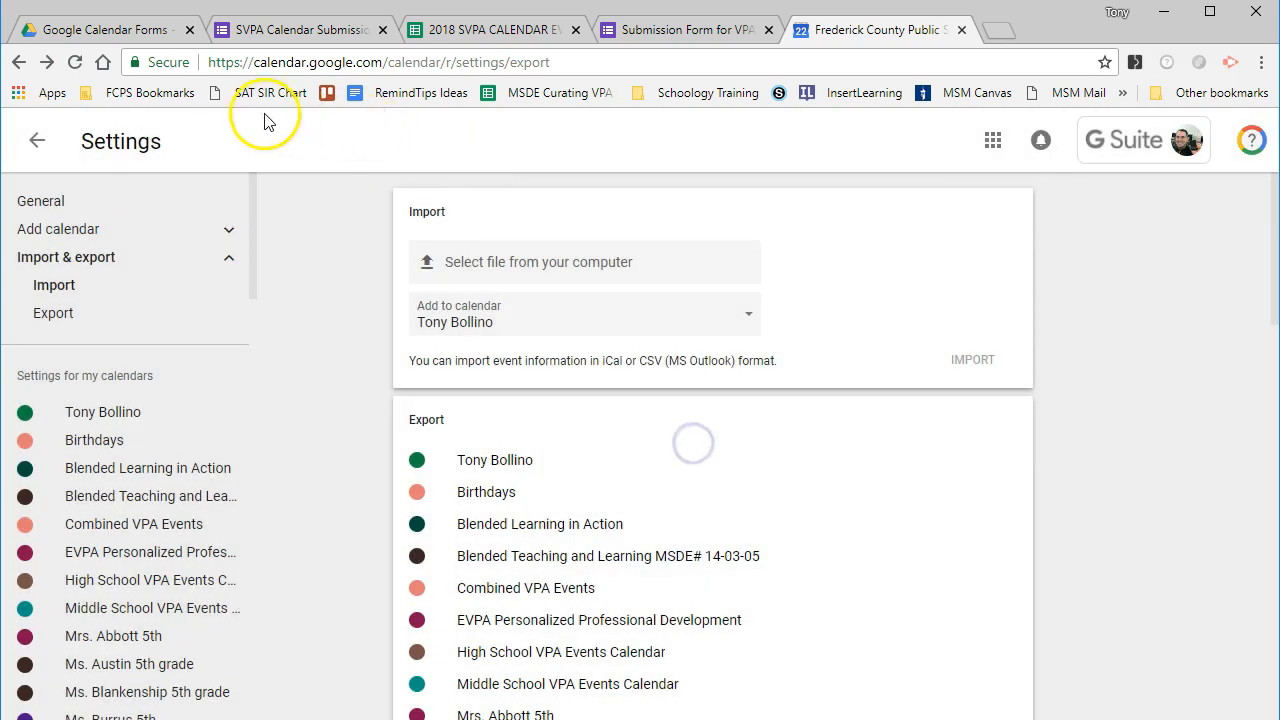
- Return to the week view and examine the details of the Band Concert event on Thursday, August 23
left_click(40, 142)
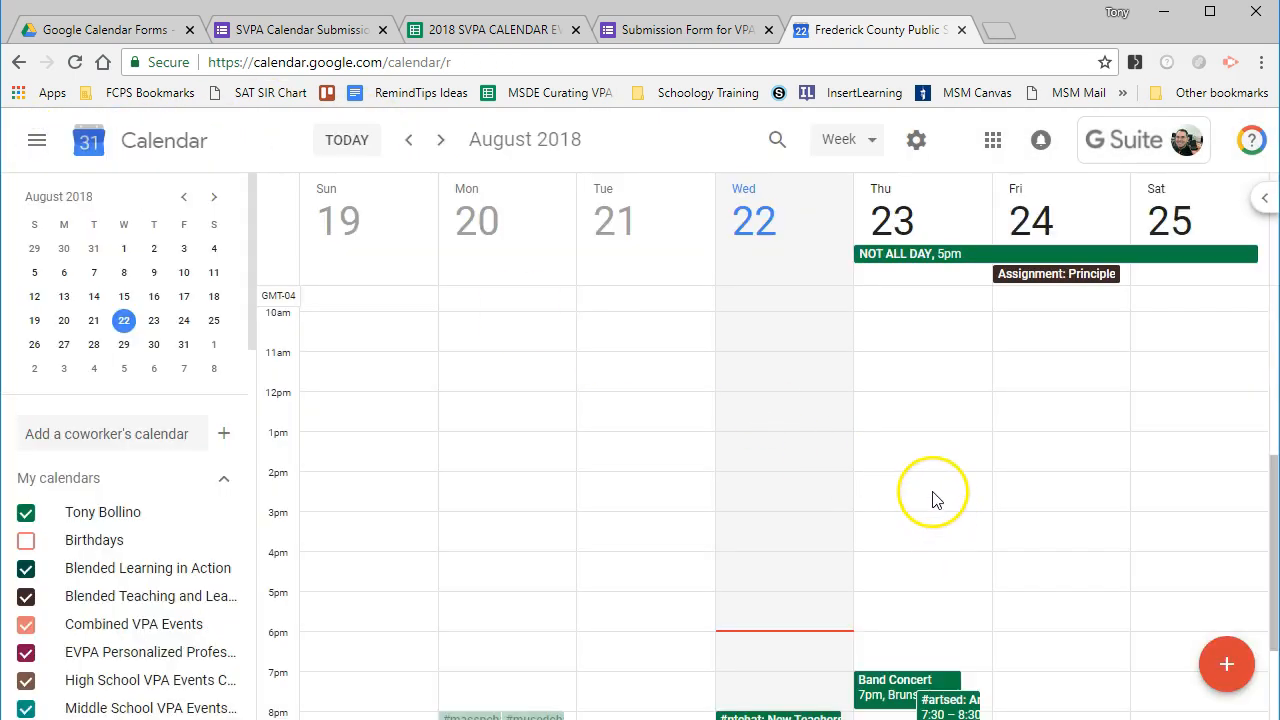
scroll(915, 480, "down", 1)
left_click(888, 586)
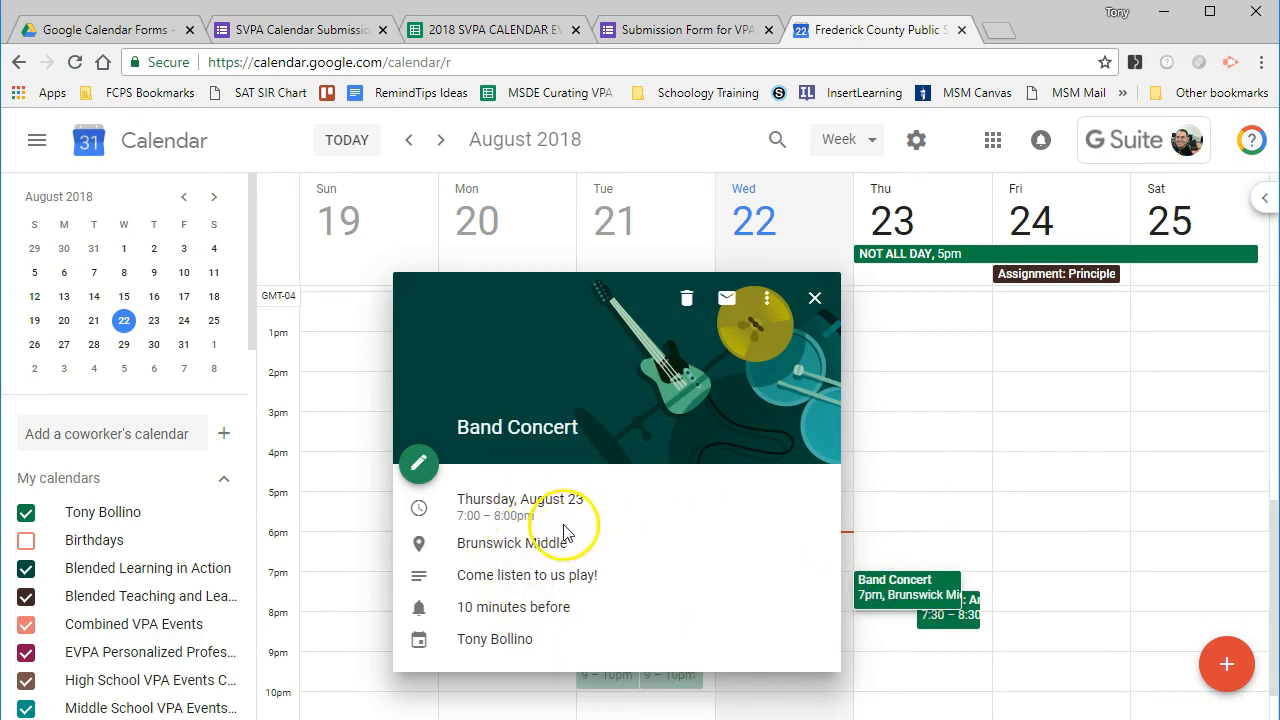
left_click(833, 508)
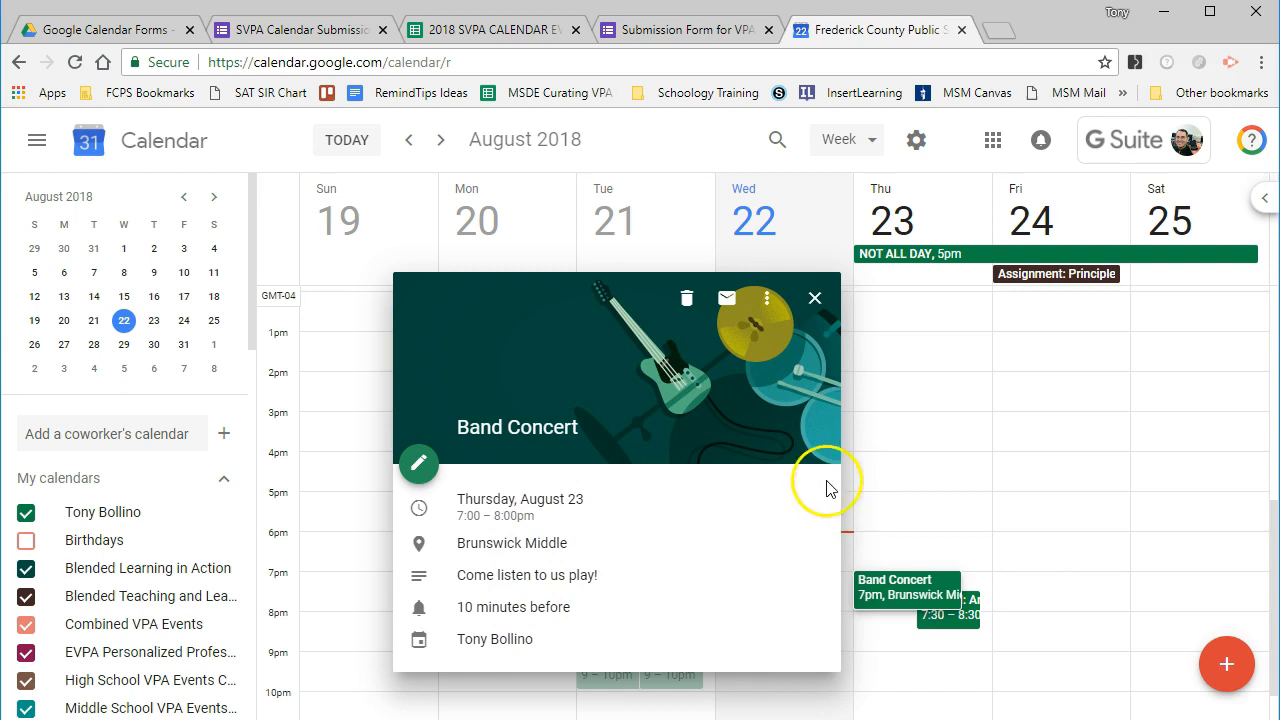